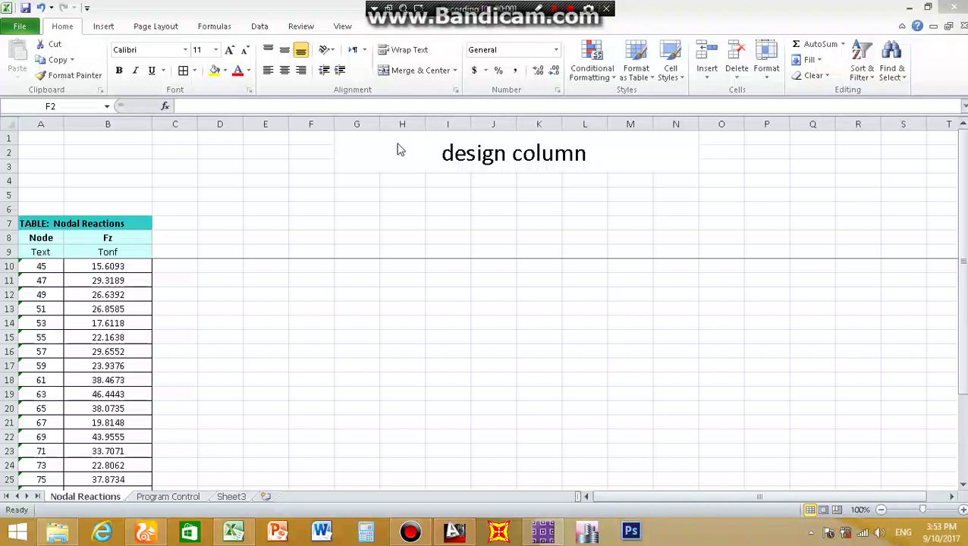
- Give the merged G1:N3 'design column' title a black fill and yellow standard-colour text
{"action": "left_click", "coordinate": [424, 152]}
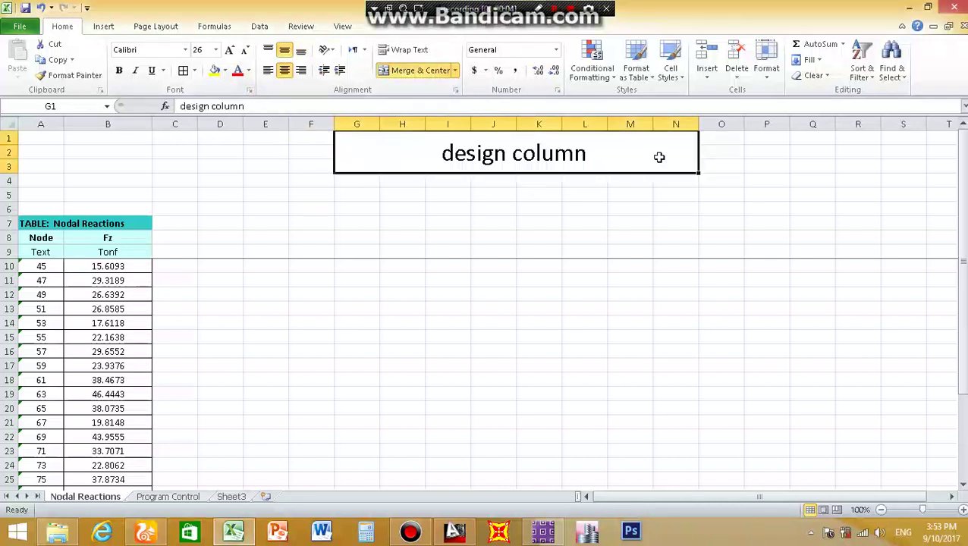
{"action": "left_click", "coordinate": [215, 71]}
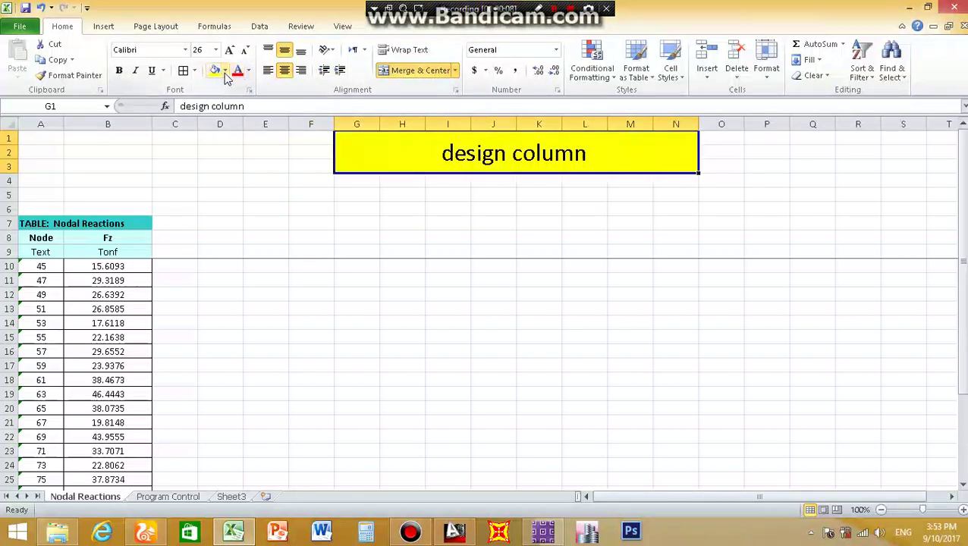
{"action": "left_click", "coordinate": [225, 71]}
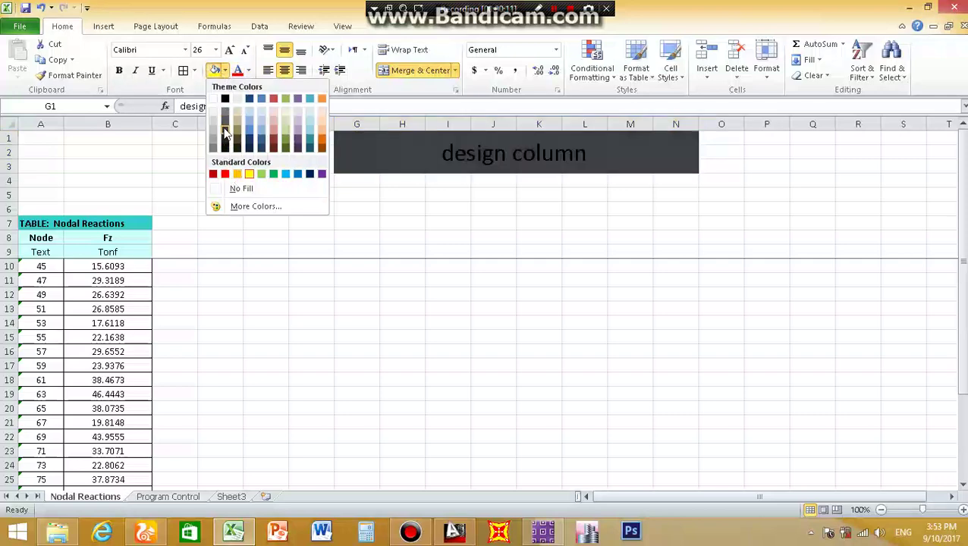
{"action": "left_click", "coordinate": [225, 100]}
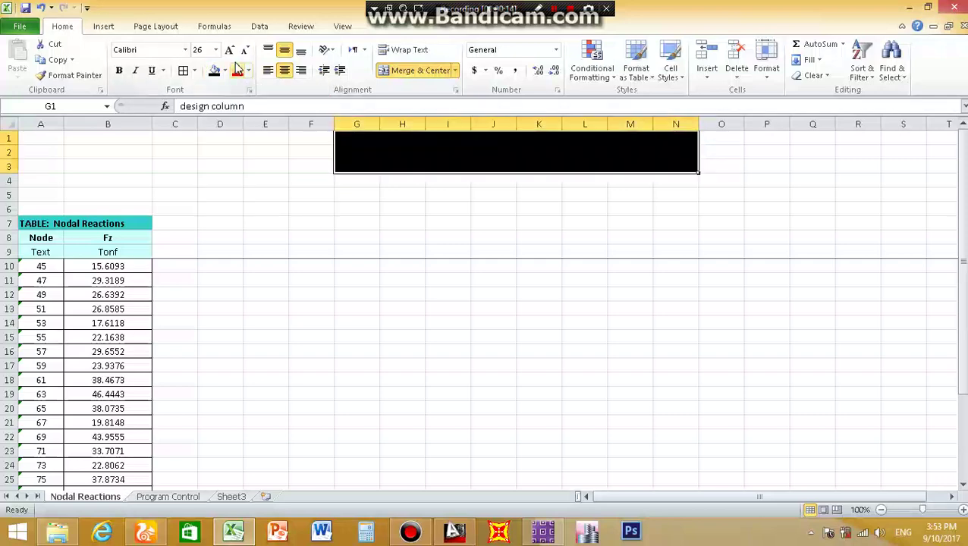
{"action": "left_click", "coordinate": [248, 71]}
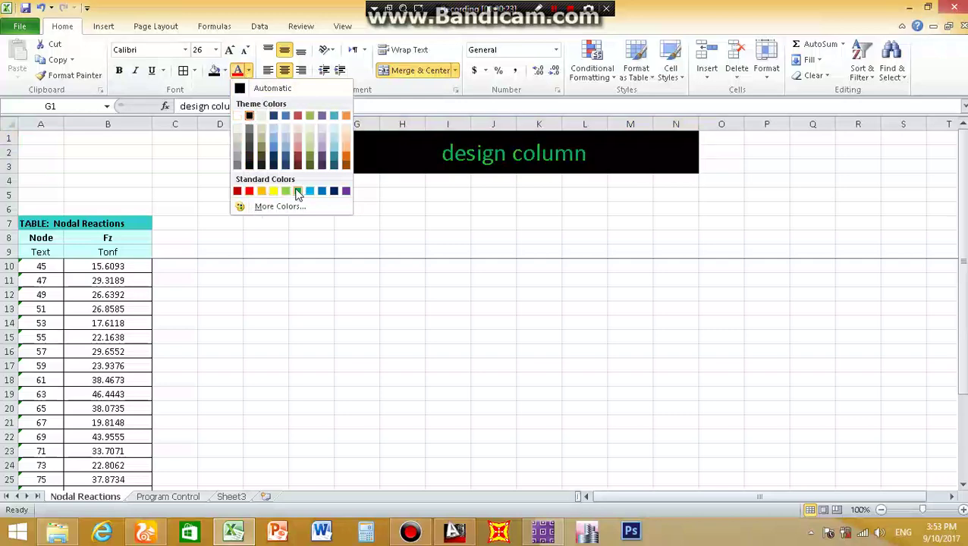
{"action": "left_click", "coordinate": [275, 191]}
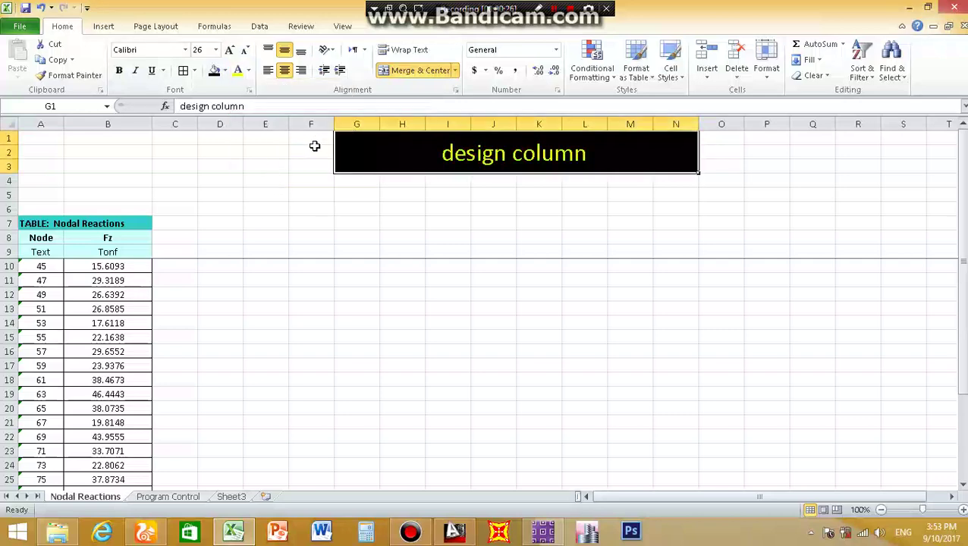
{"action": "left_click", "coordinate": [311, 152]}
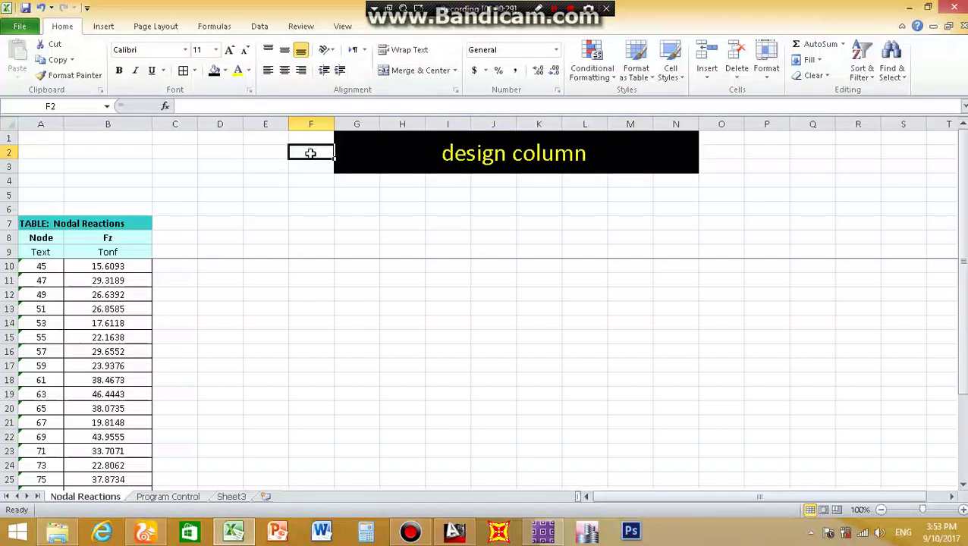
{"action": "left_click", "coordinate": [260, 139]}
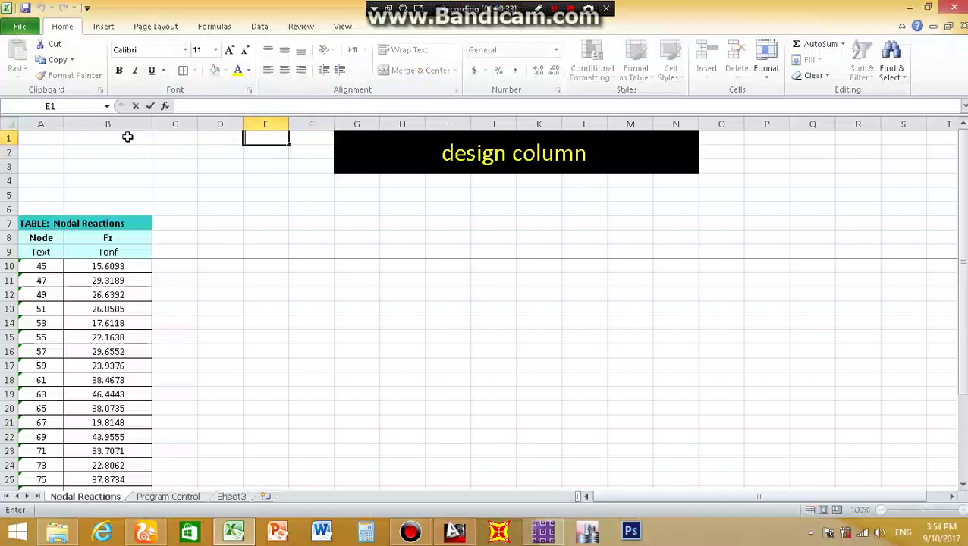
{"action": "left_click_drag", "start_coordinate": [127, 136], "coordinate": [262, 150]}
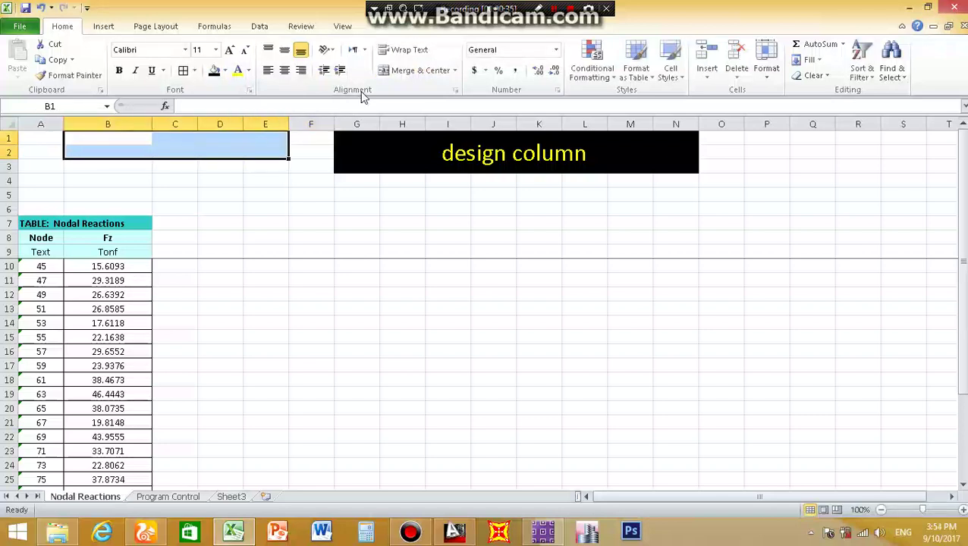
{"action": "left_click", "coordinate": [402, 71]}
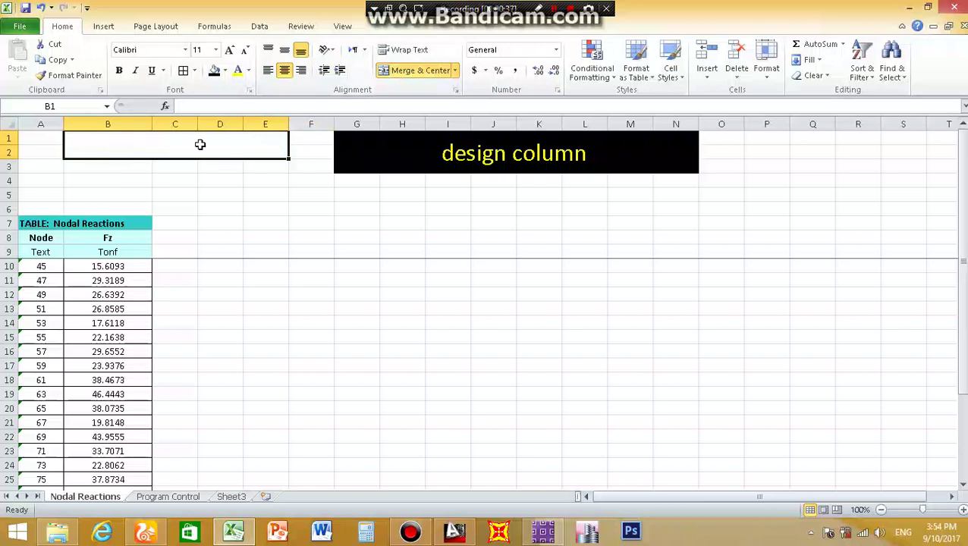
{"action": "left_click", "coordinate": [456, 71]}
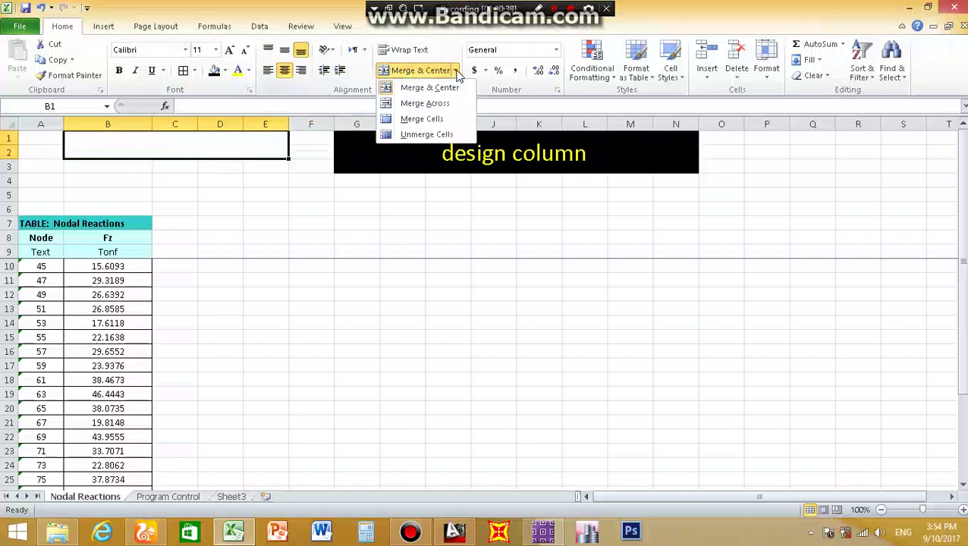
{"action": "left_click", "coordinate": [427, 134]}
{"action": "left_click", "coordinate": [256, 179]}
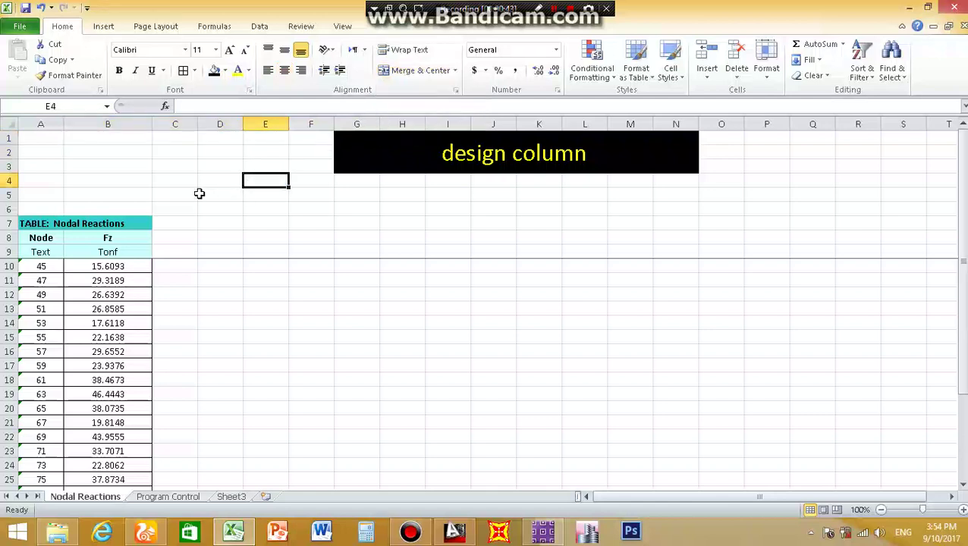
{"action": "left_click", "coordinate": [389, 210]}
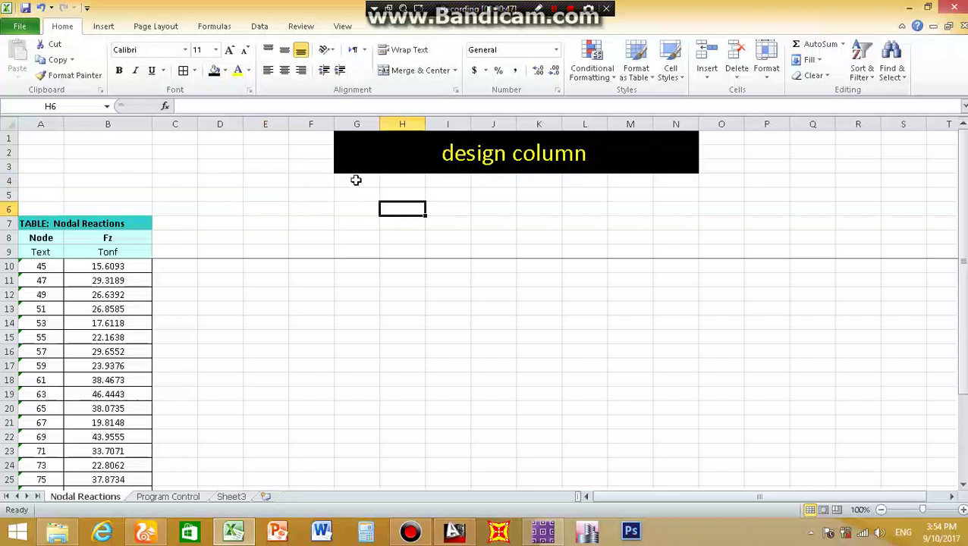
{"action": "mouse_move", "coordinate": [354, 181]}
{"action": "left_mouse_down"}
{"action": "mouse_move", "coordinate": [760, 193]}
{"action": "mouse_move", "coordinate": [683, 194]}
{"action": "left_mouse_up"}
{"action": "left_click", "coordinate": [413, 211]}
{"action": "left_click_drag", "start_coordinate": [34, 138], "coordinate": [252, 162]}
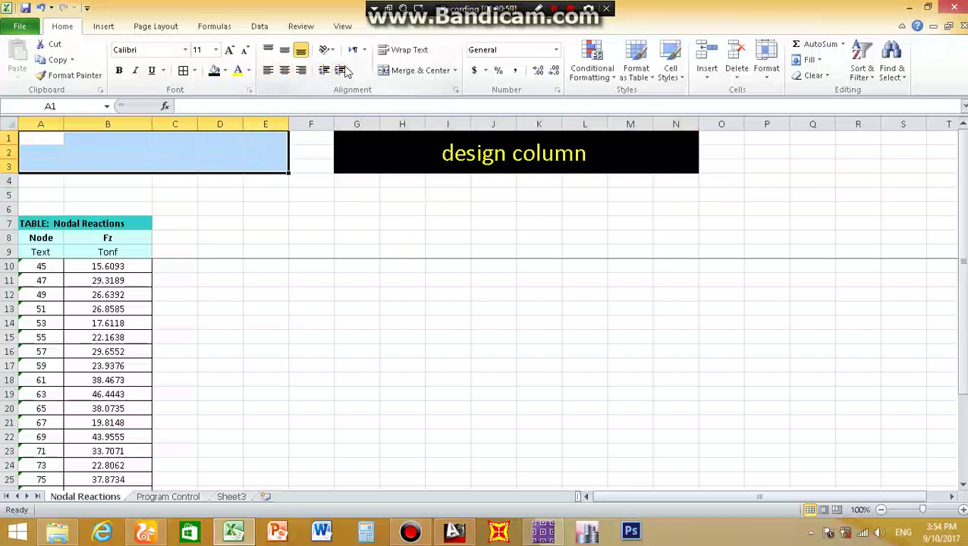
- Merge A1:E3 and enter the note 'pux 1000=.35 x fcu x AC+.67 x fy x AS'
{"action": "left_click", "coordinate": [417, 69]}
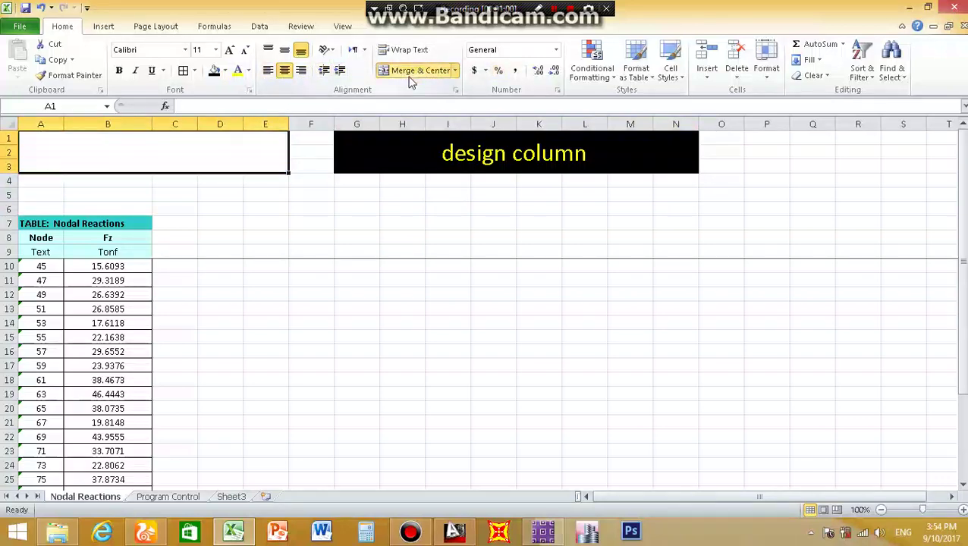
{"action": "type", "text": "pu"}
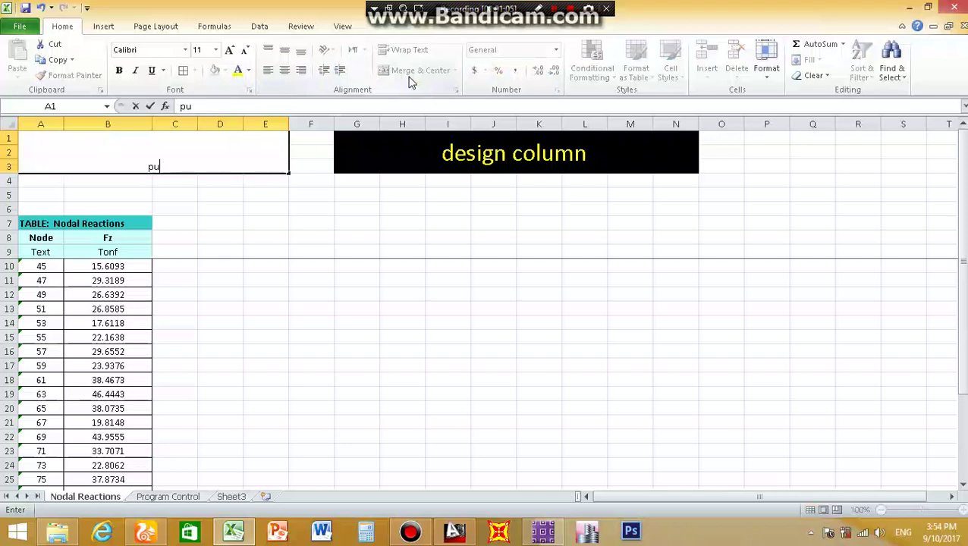
{"action": "type", "text": "x 1"}
{"action": "key", "text": "Menu"}
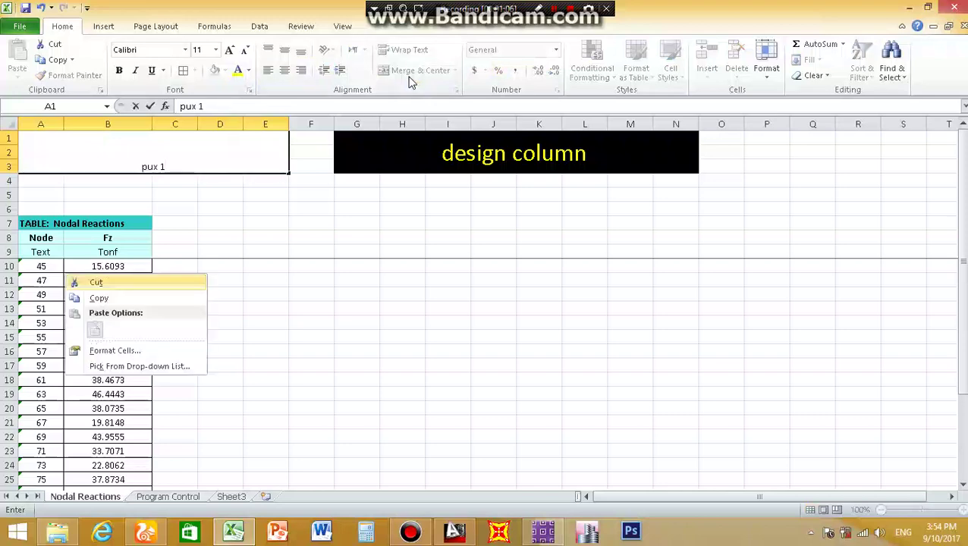
{"action": "key", "text": "Escape"}
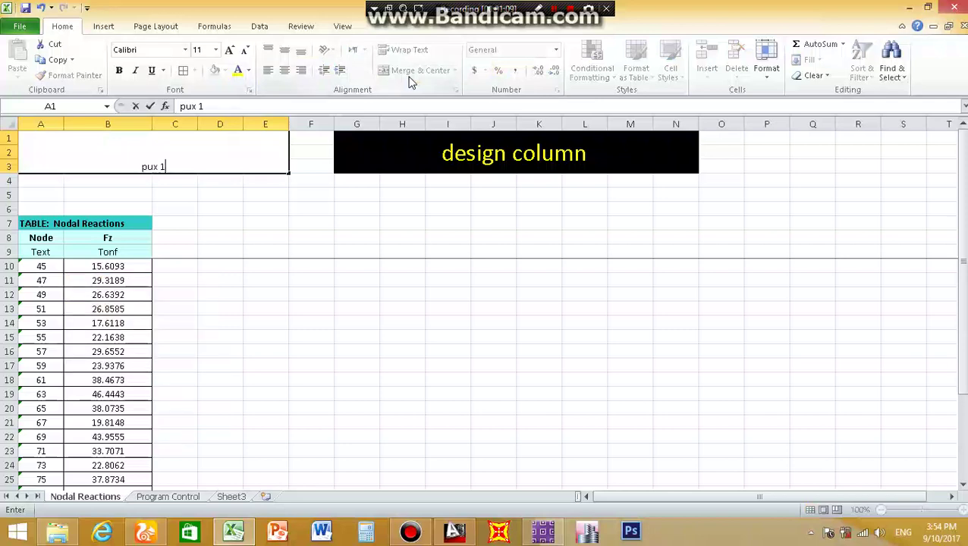
{"action": "type", "text": "00"}
{"action": "type", "text": "0="}
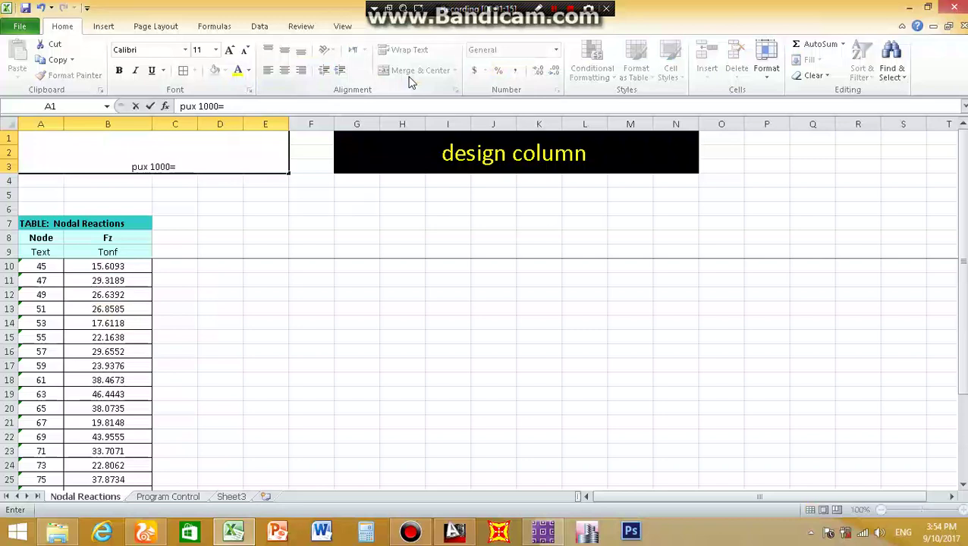
{"action": "type", "text": ".35 x"}
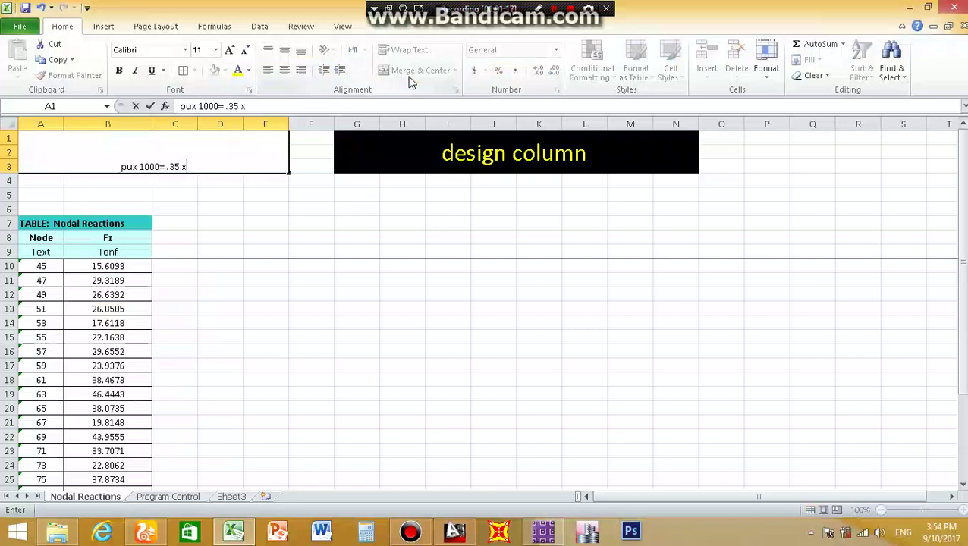
{"action": "type", "text": " fcu"}
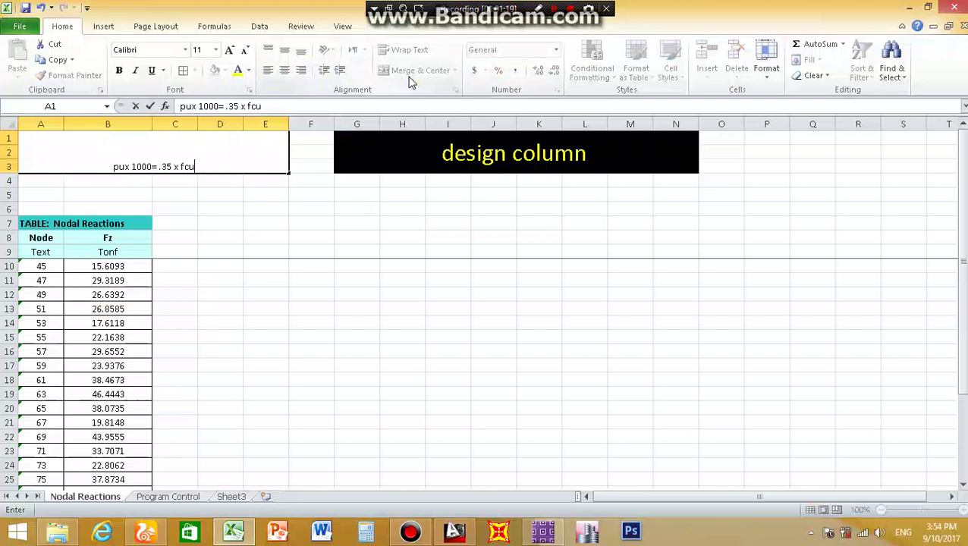
{"action": "type", "text": " cm"}
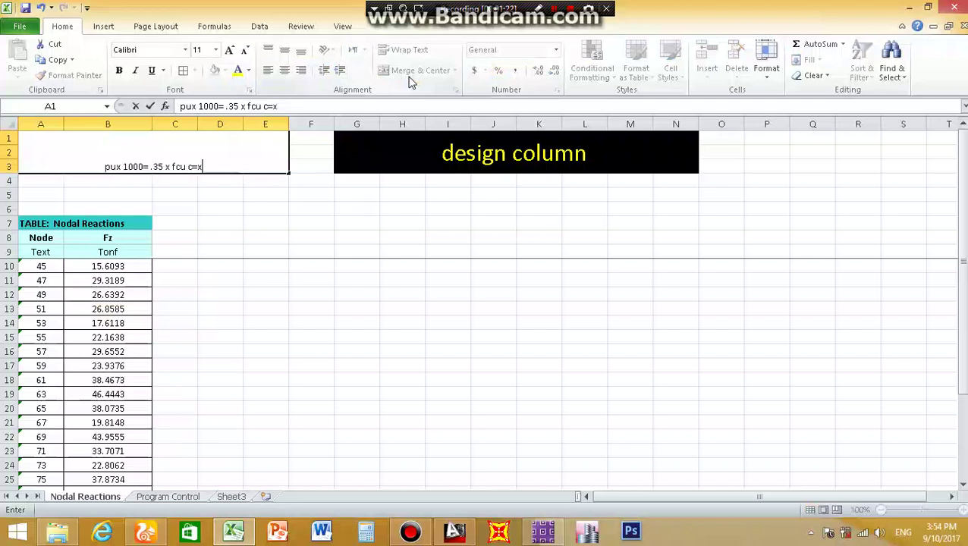
{"action": "key", "text": "BackSpace"}
{"action": "key", "text": "BackSpace"}
{"action": "type", "text": "x "}
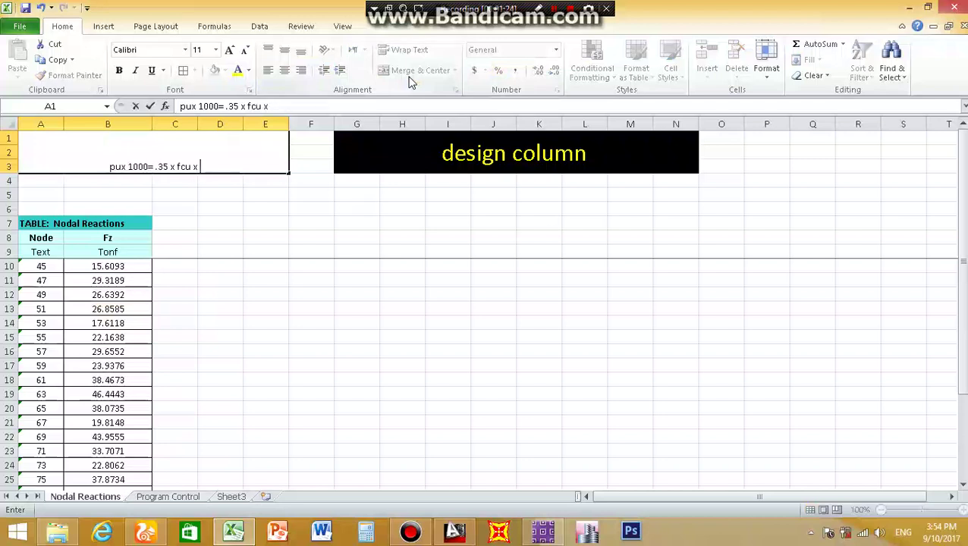
{"action": "type", "text": "a"}
{"action": "key", "text": "BackSpace"}
{"action": "type", "text": "A"}
{"action": "type", "text": "C"}
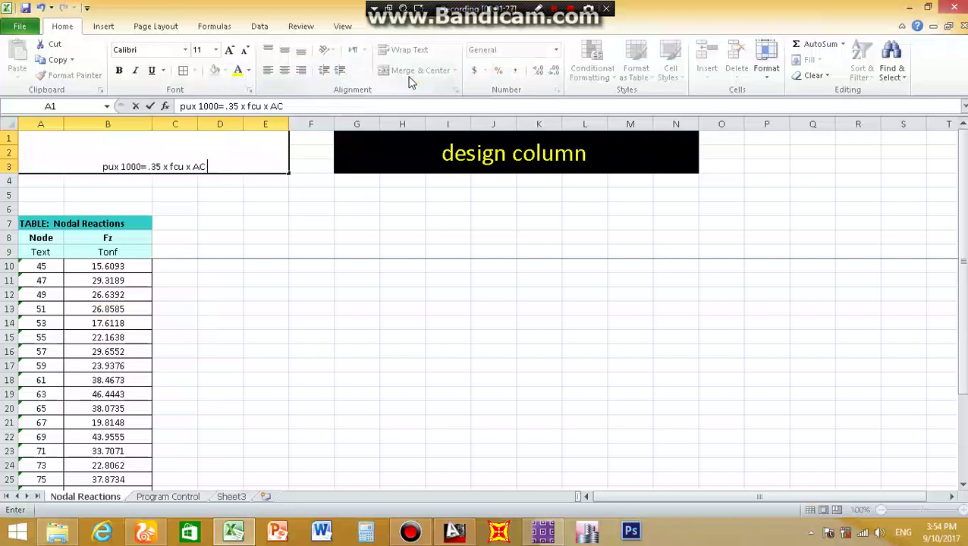
{"action": "type", "text": "+."}
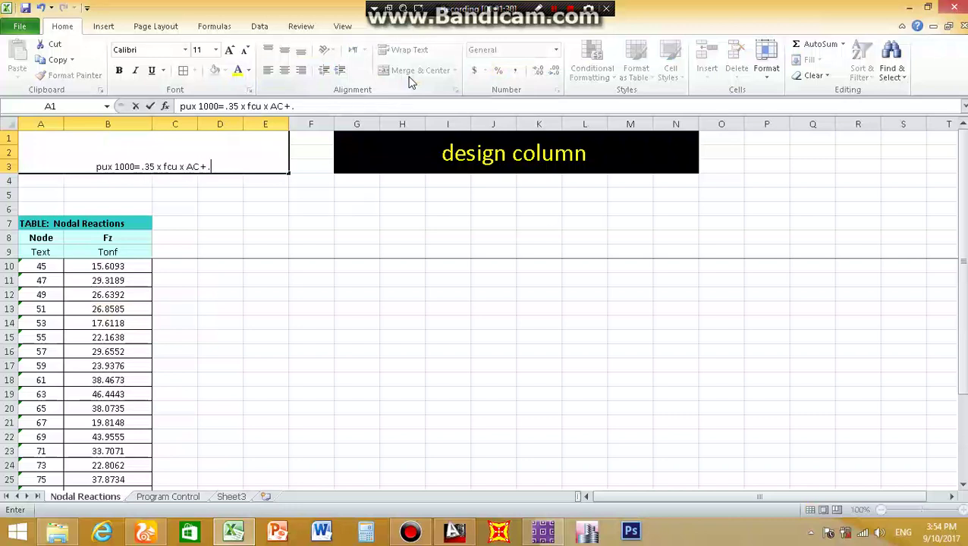
{"action": "type", "text": "67"}
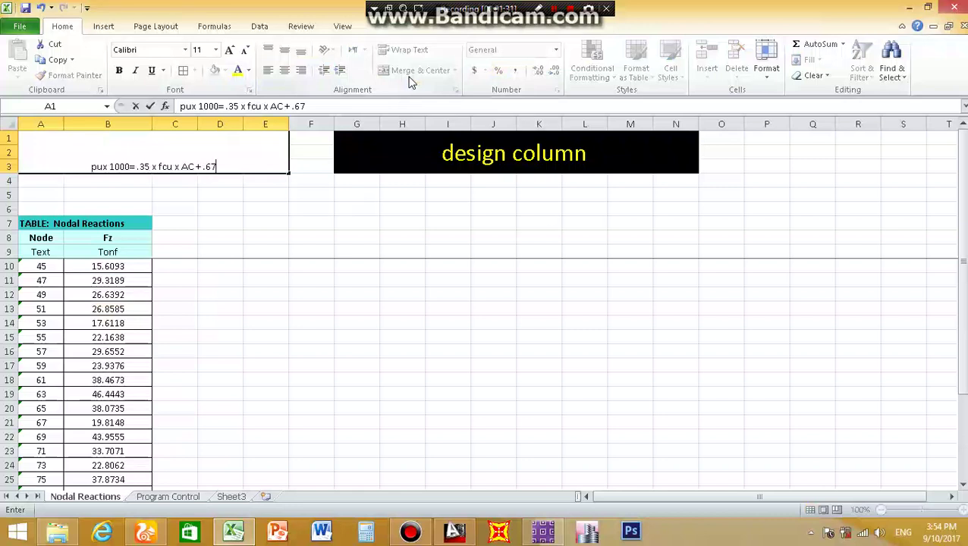
{"action": "type", "text": " x "}
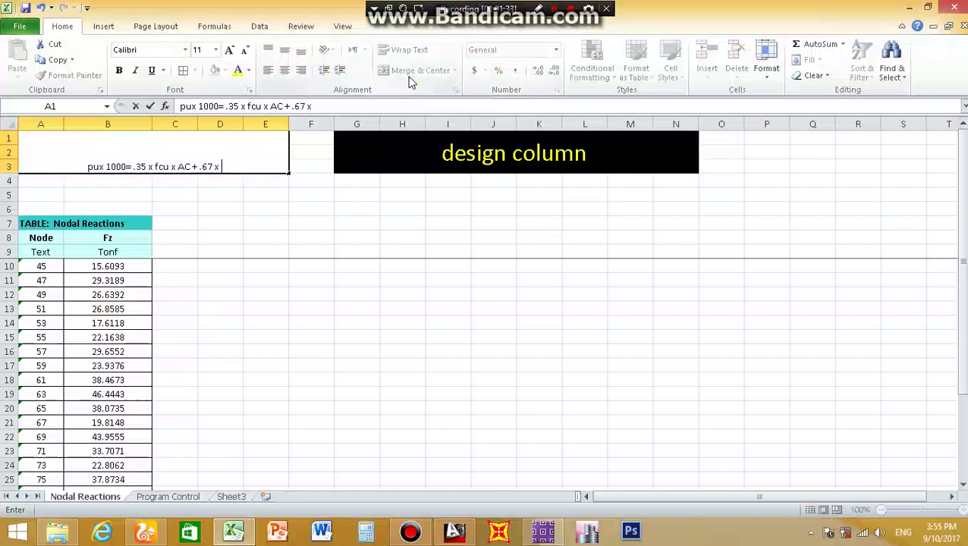
{"action": "type", "text": "fy"}
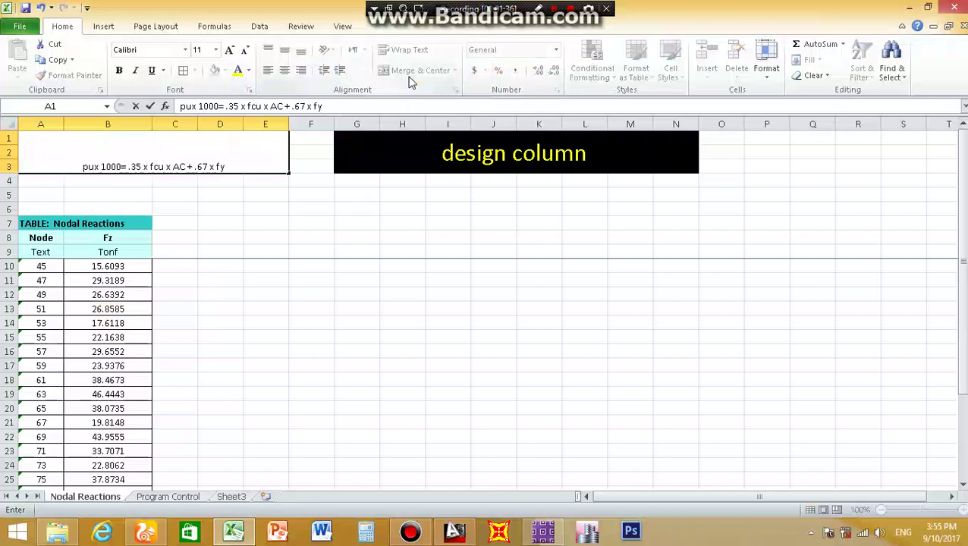
{"action": "type", "text": " x AS"}
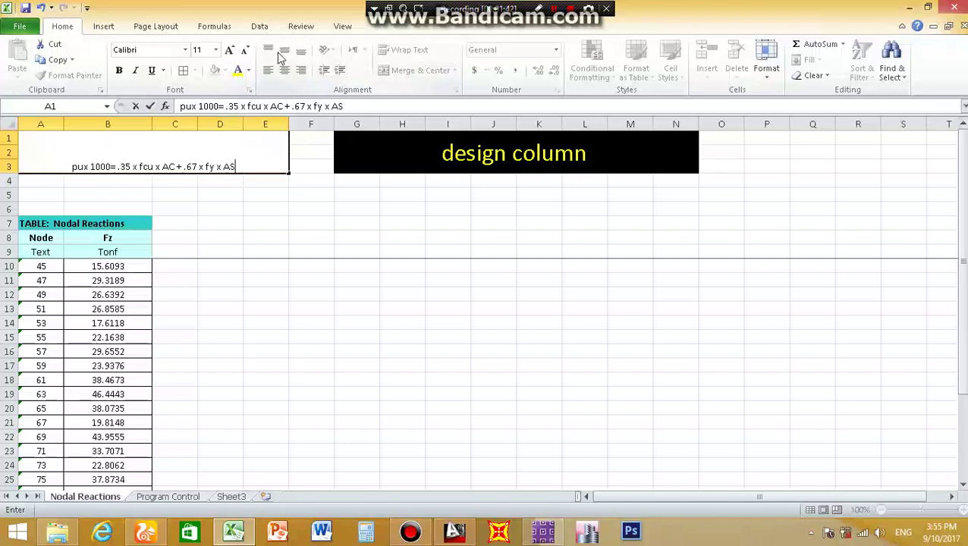
{"action": "left_click", "coordinate": [308, 154]}
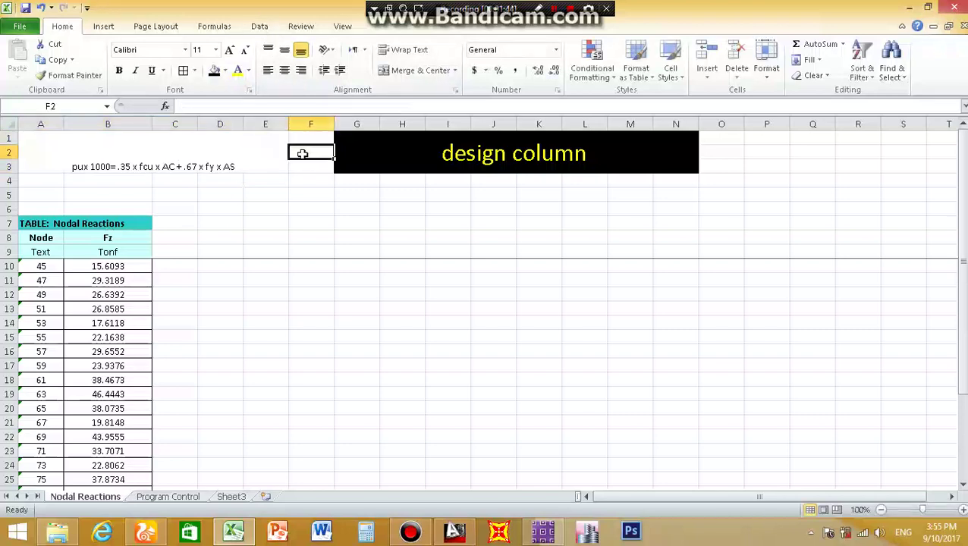
- Middle-align the A1:E3 note at font size 18 with red text on a light red fill
{"action": "key", "text": "ctrl+z"}
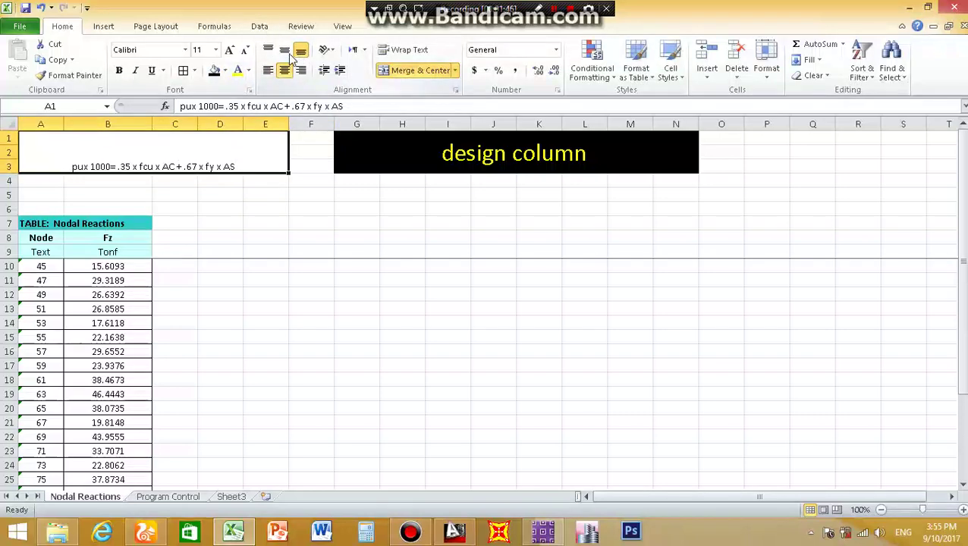
{"action": "left_click", "coordinate": [287, 57]}
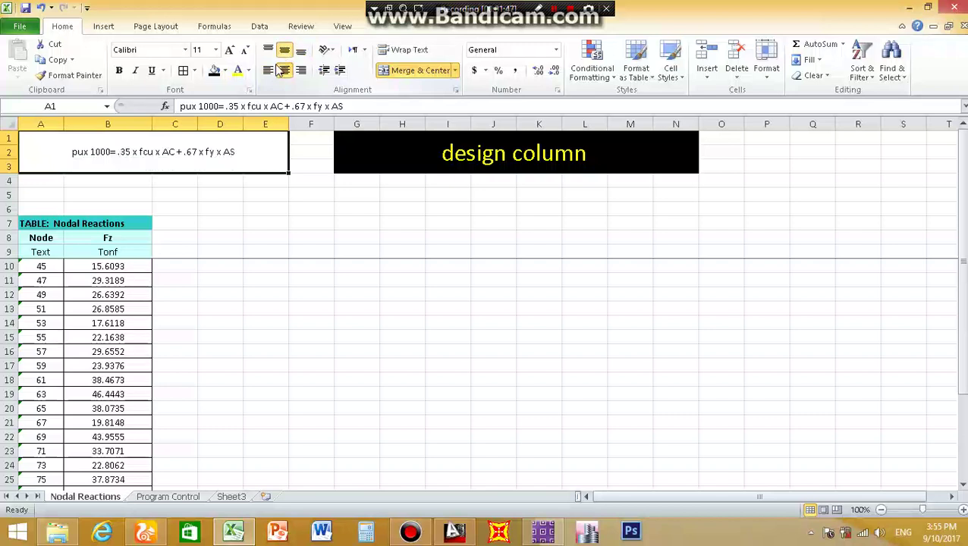
{"action": "left_click", "coordinate": [215, 51]}
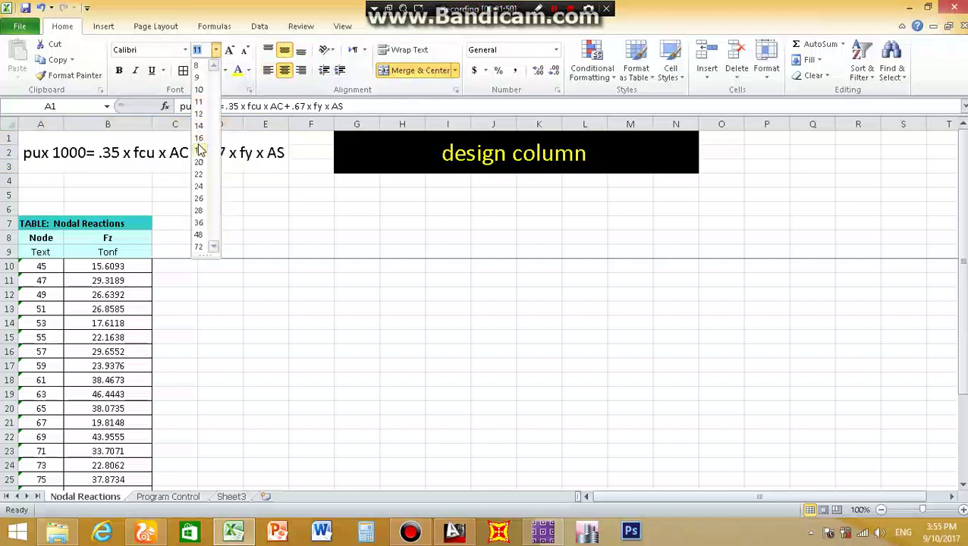
{"action": "left_click", "coordinate": [194, 141]}
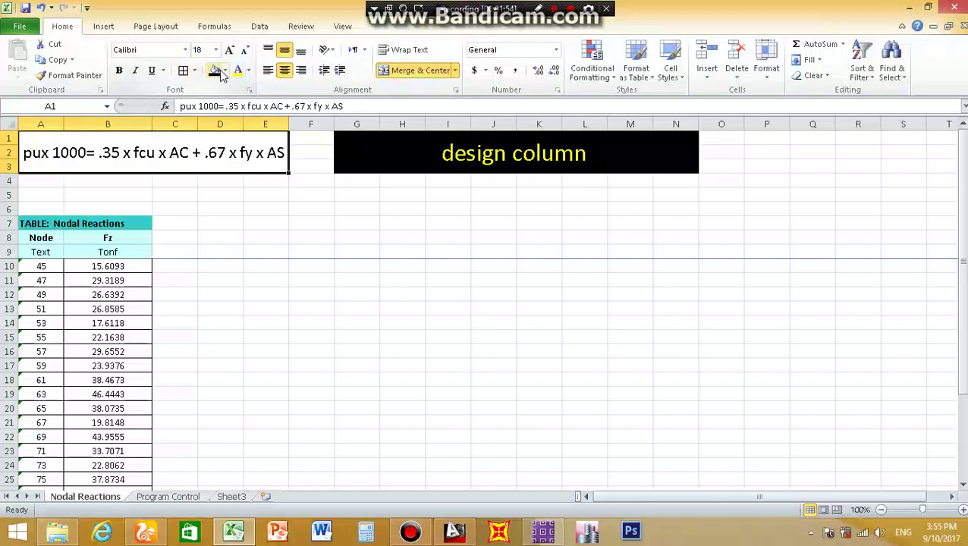
{"action": "left_click", "coordinate": [246, 71]}
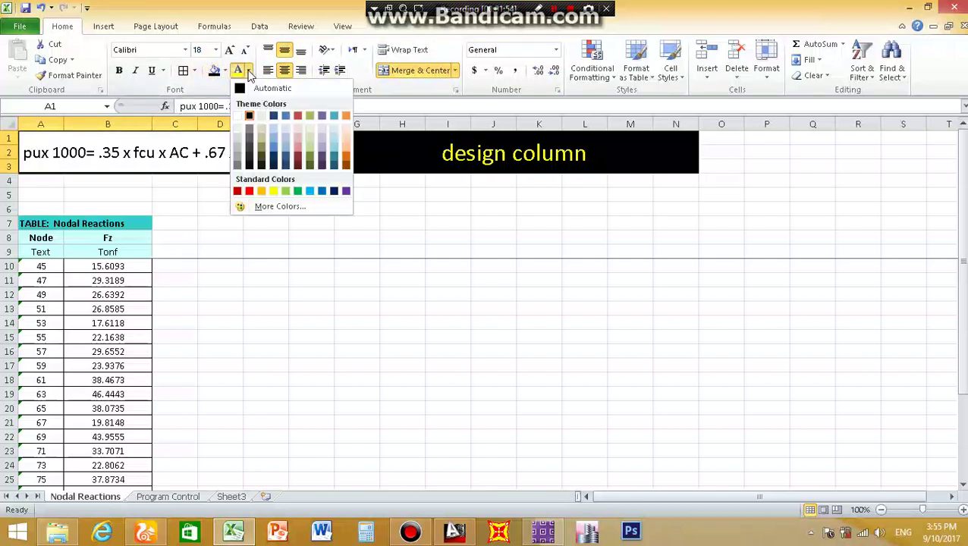
{"action": "left_click", "coordinate": [249, 191]}
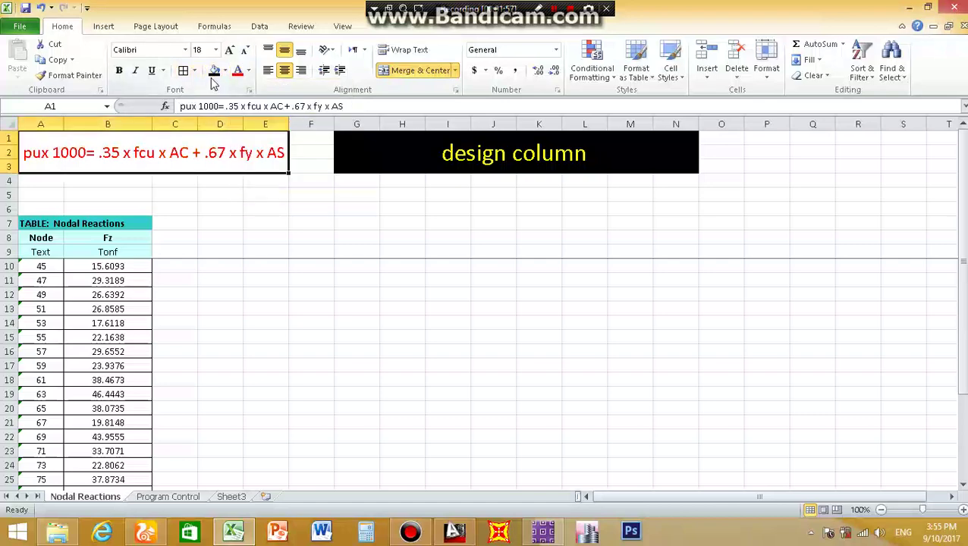
{"action": "left_click", "coordinate": [224, 70]}
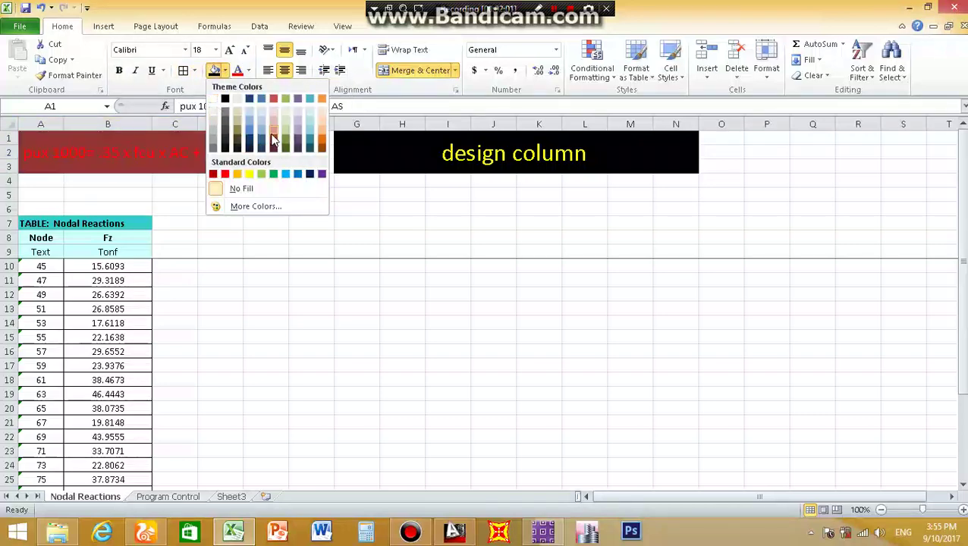
{"action": "left_click", "coordinate": [273, 138]}
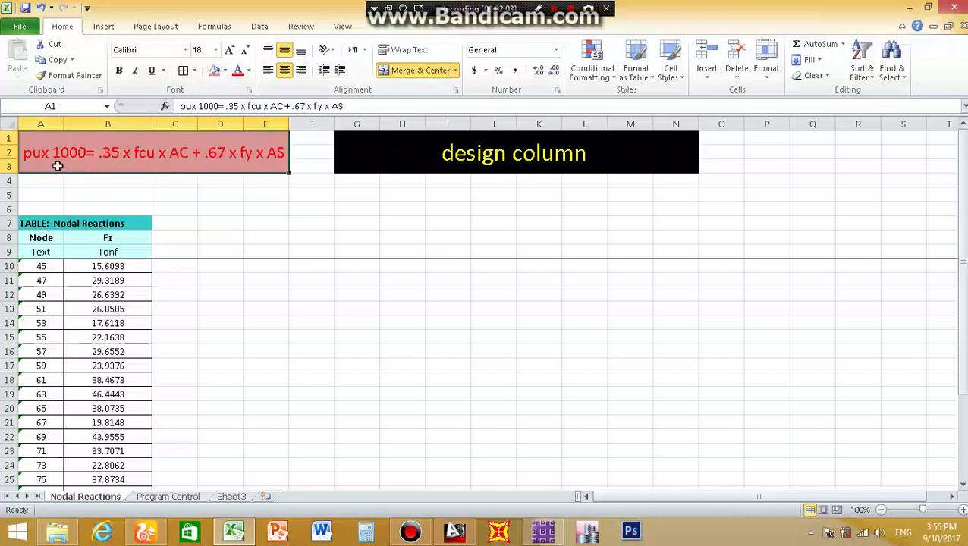
- Capitalise the note's start to 'PUx 1000=' and merge A4:D4 into one centred cell
{"action": "double_click", "coordinate": [38, 154]}
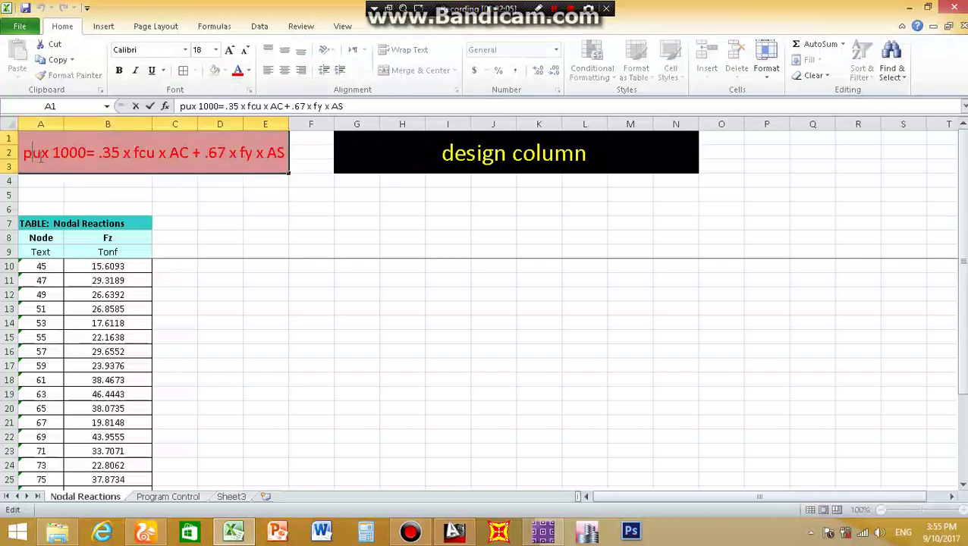
{"action": "key", "text": "BackSpace"}
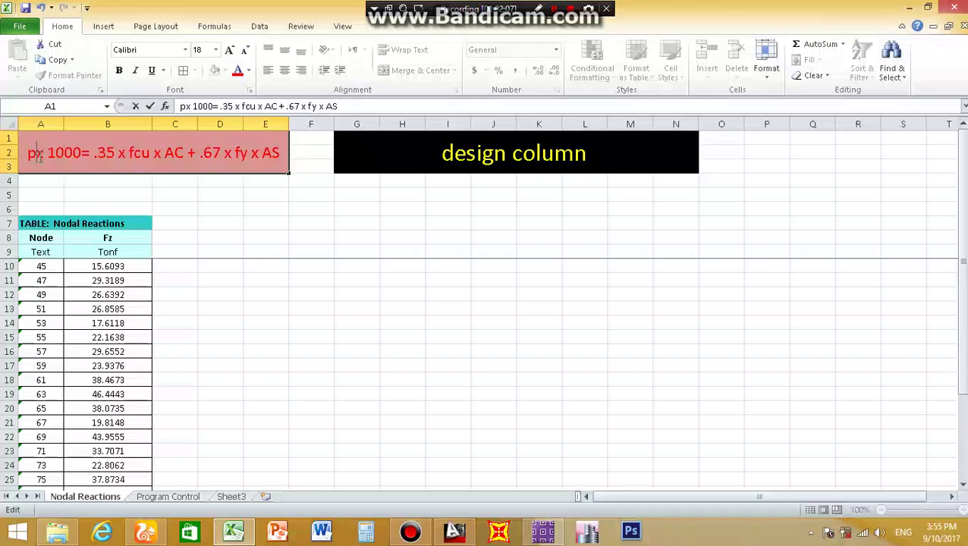
{"action": "key", "text": "BackSpace"}
{"action": "type", "text": "P"}
{"action": "type", "text": "U"}
{"action": "left_click", "coordinate": [43, 175]}
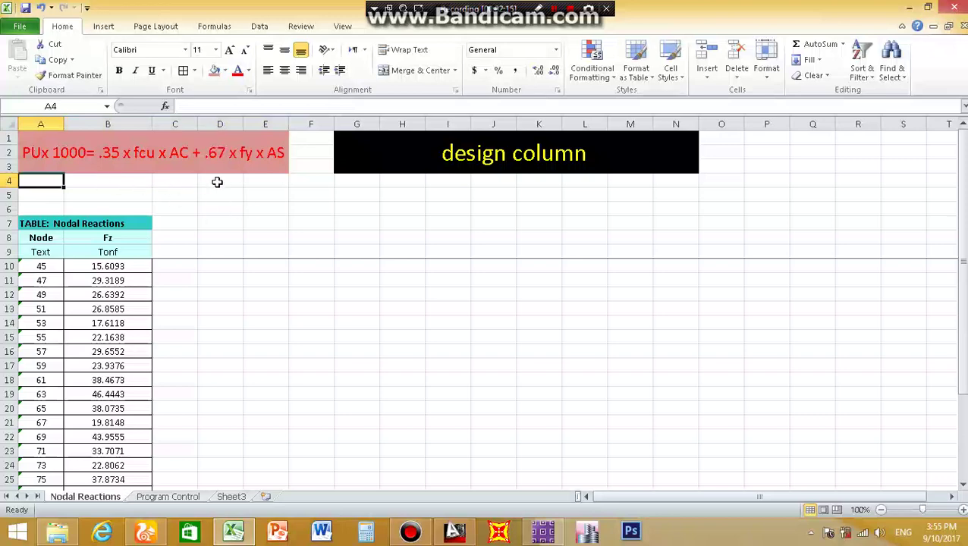
{"action": "left_click_drag", "start_coordinate": [217, 181], "coordinate": [42, 179]}
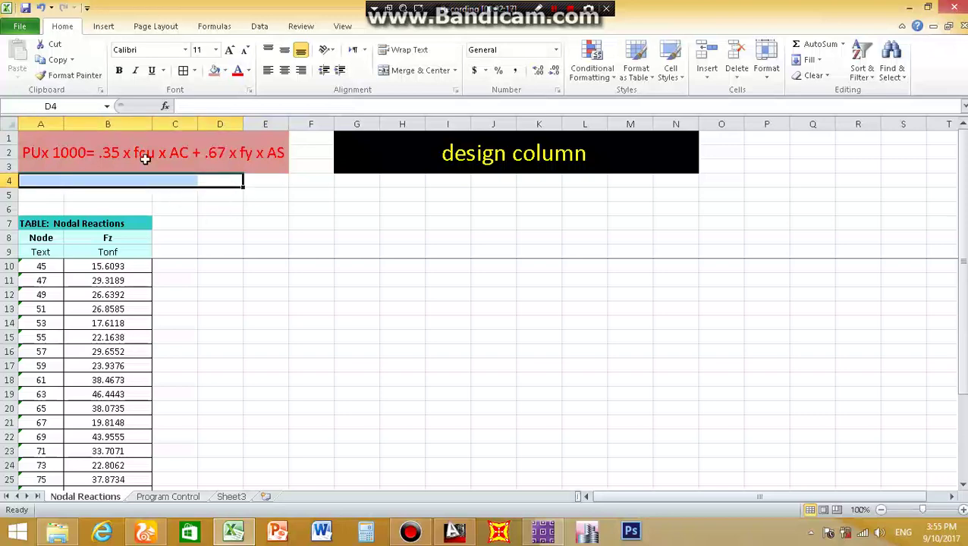
{"action": "left_click", "coordinate": [417, 69]}
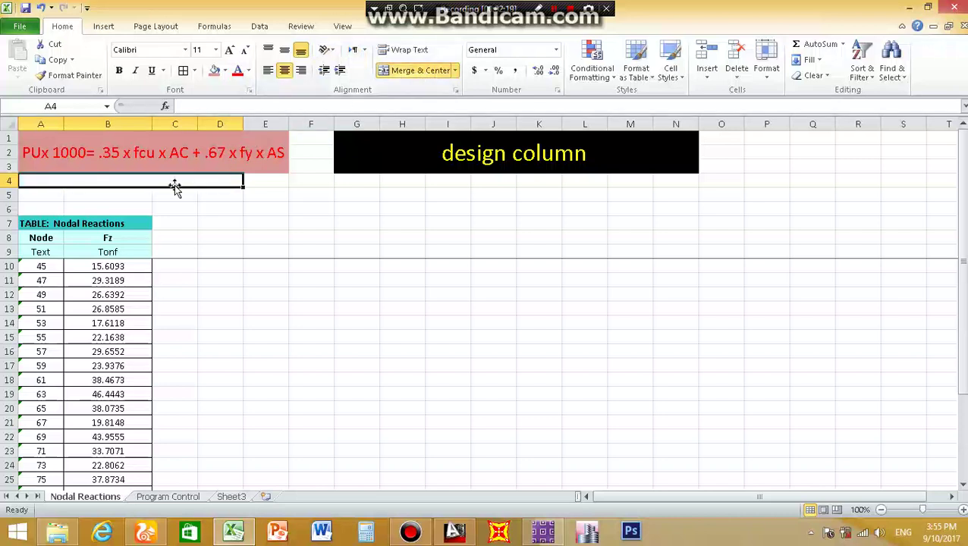
- Type 'NO OF FLOOR = 5 STORIES' into the merged A4:D4 cell
{"action": "type", "text": "NO "}
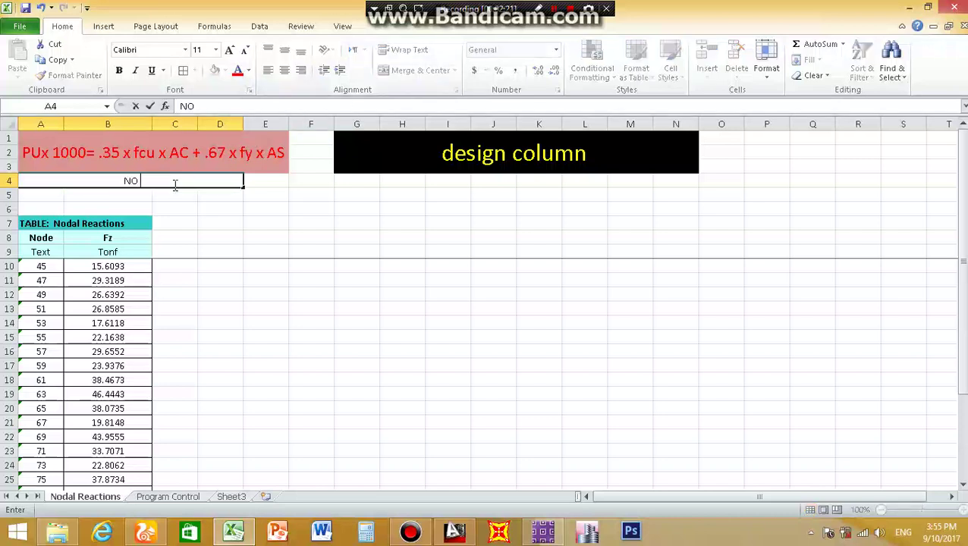
{"action": "type", "text": "OF FLOO"}
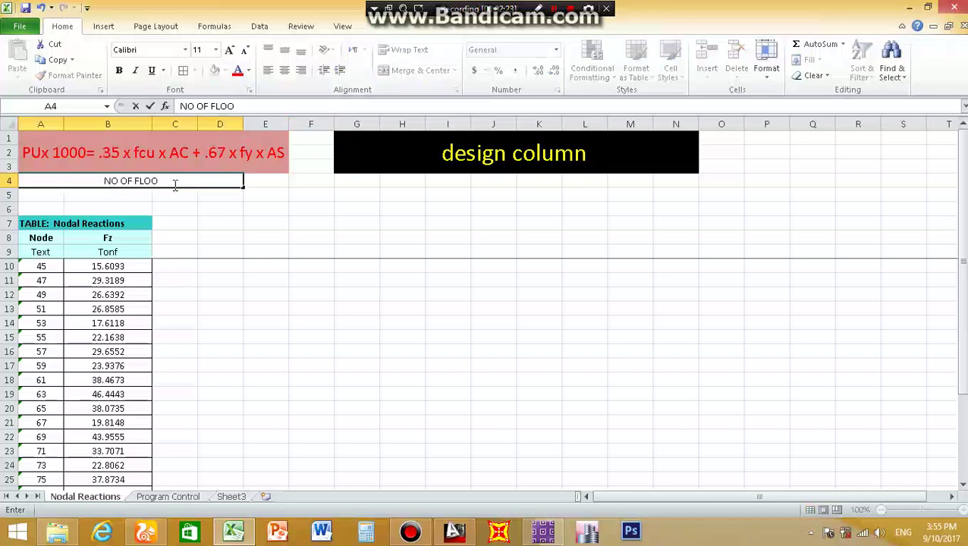
{"action": "type", "text": "R = 5"}
{"action": "type", "text": " ST"}
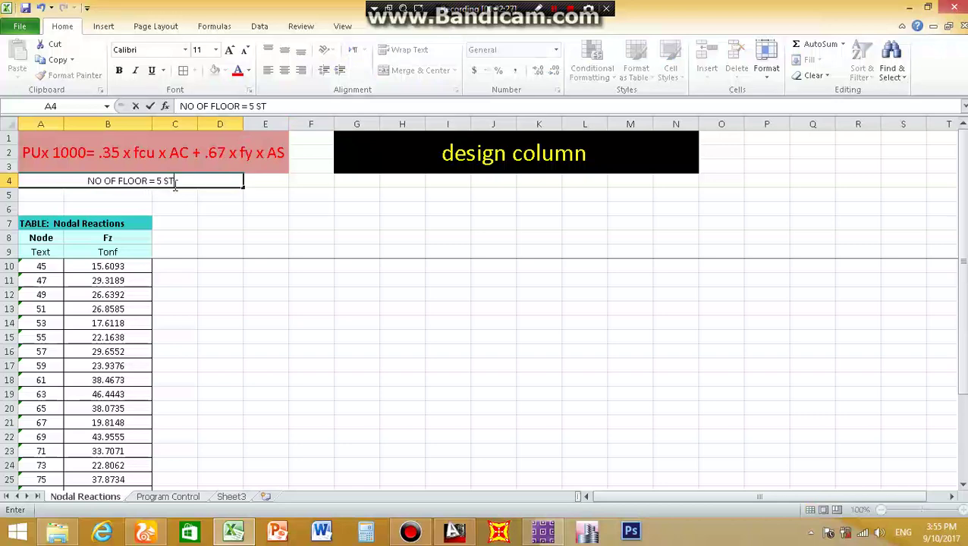
{"action": "type", "text": "ORIES"}
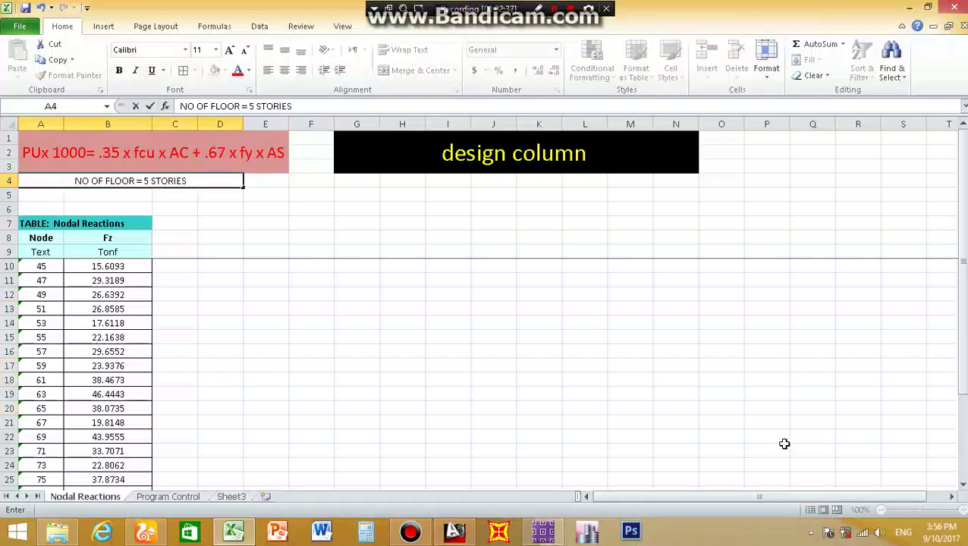
- Give the story-count note in A4 a light red fill and black text
{"action": "left_click", "coordinate": [266, 179]}
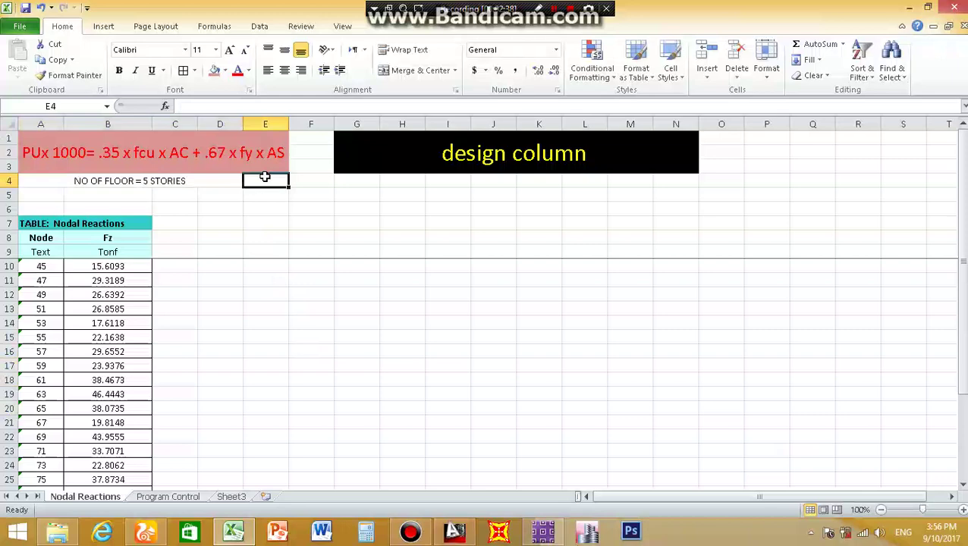
{"action": "left_click", "coordinate": [185, 183]}
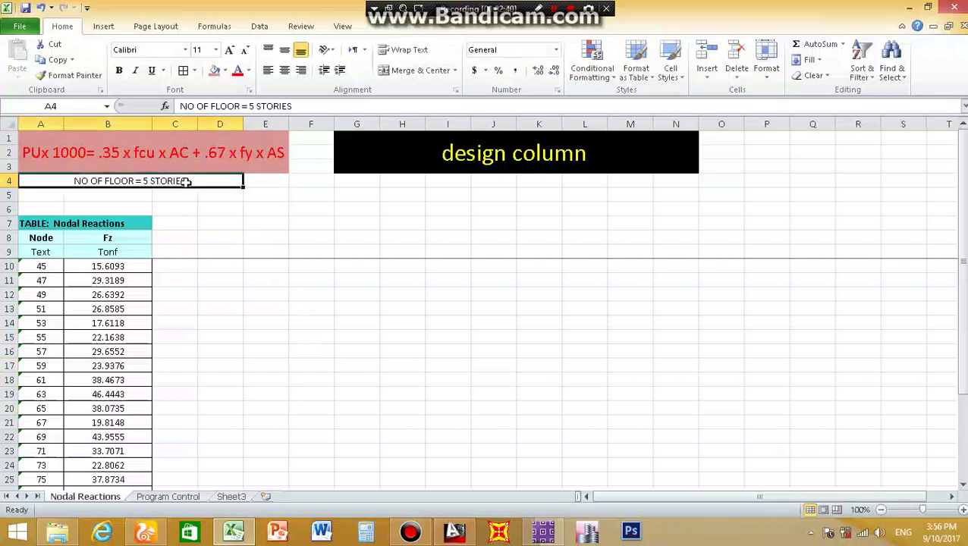
{"action": "left_click", "coordinate": [216, 71]}
{"action": "left_click", "coordinate": [237, 71]}
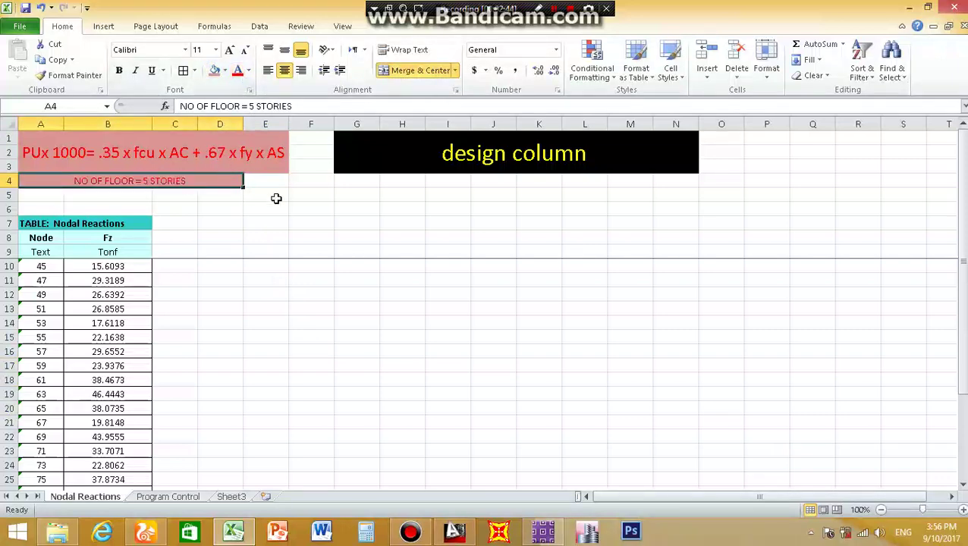
{"action": "left_click", "coordinate": [248, 70]}
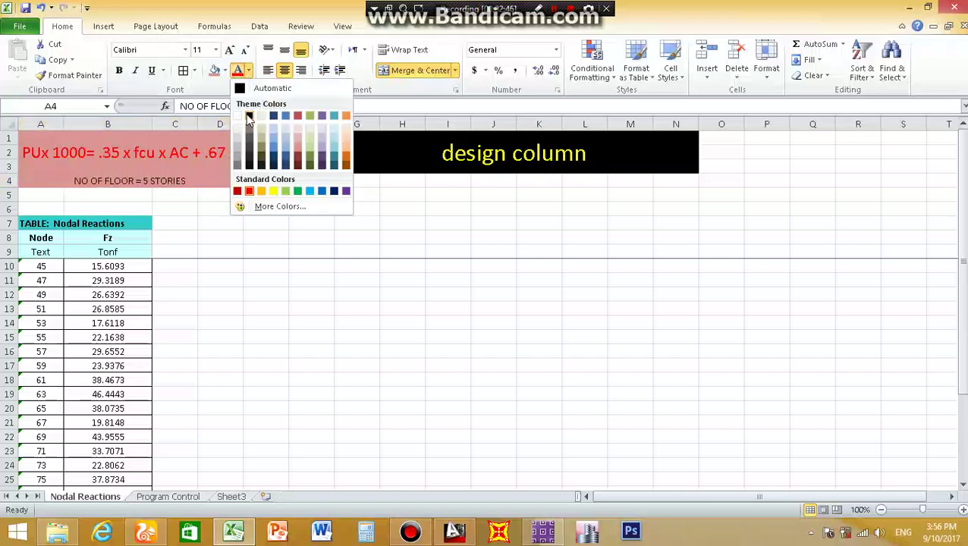
{"action": "left_click", "coordinate": [251, 106]}
- Turn the A1 formula note's text black and check both notes' formatting
{"action": "left_click", "coordinate": [218, 142]}
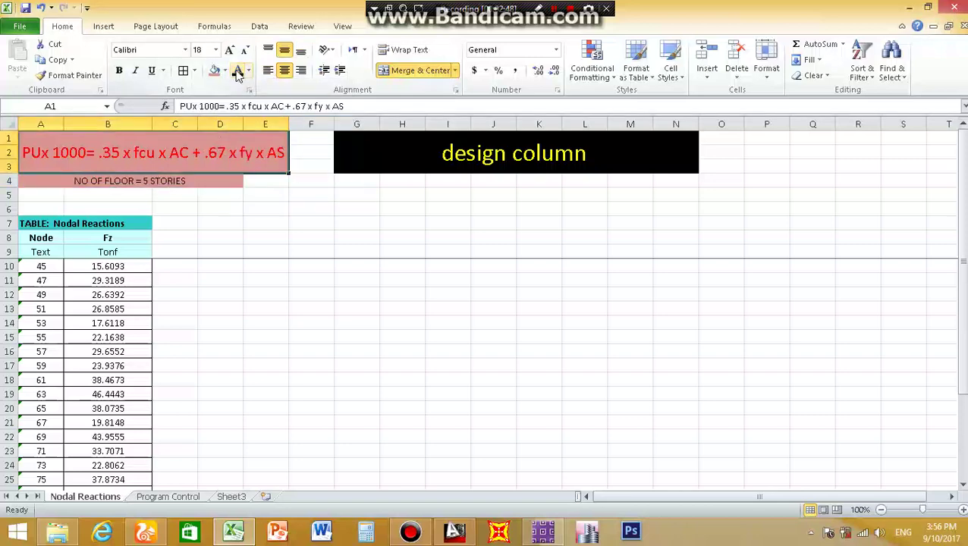
{"action": "left_click", "coordinate": [238, 71]}
{"action": "left_click", "coordinate": [258, 184]}
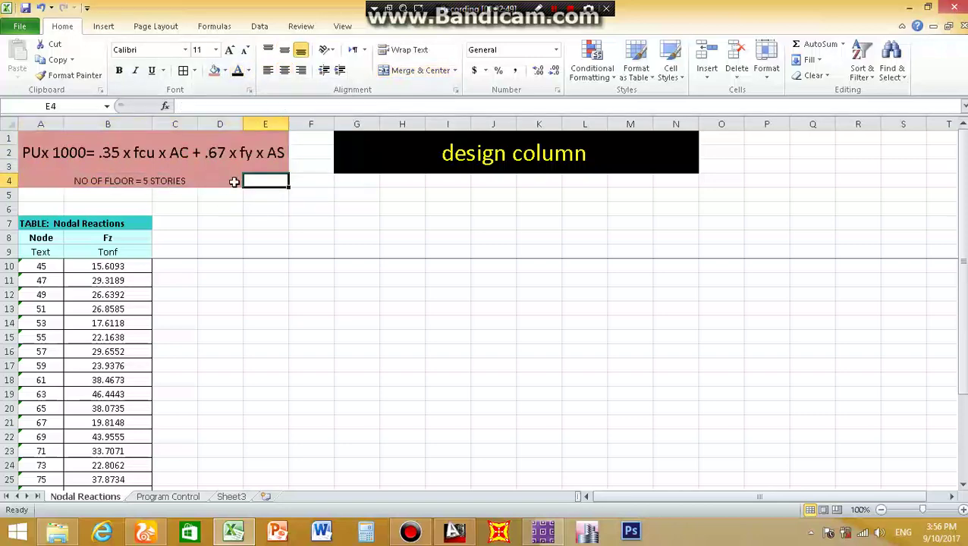
{"action": "left_click", "coordinate": [144, 161]}
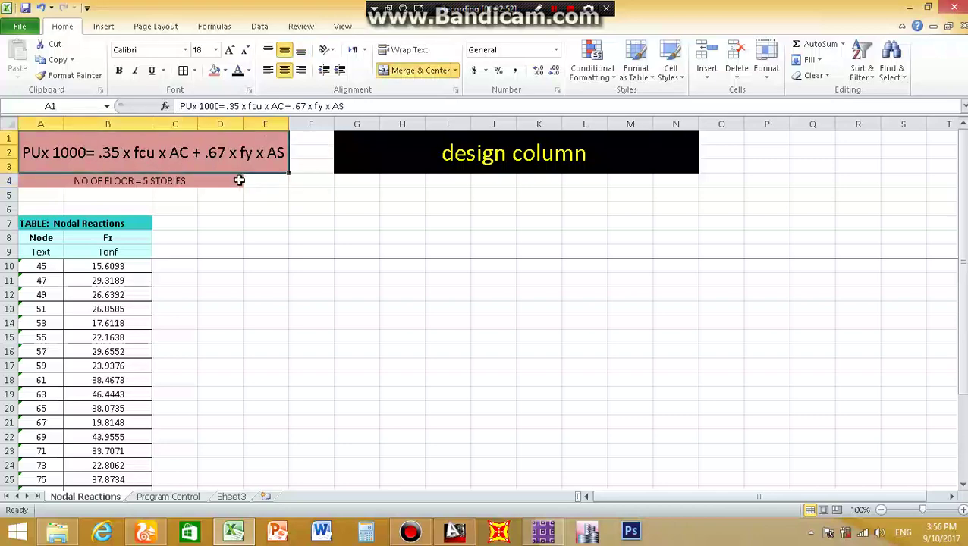
{"action": "left_click", "coordinate": [206, 186]}
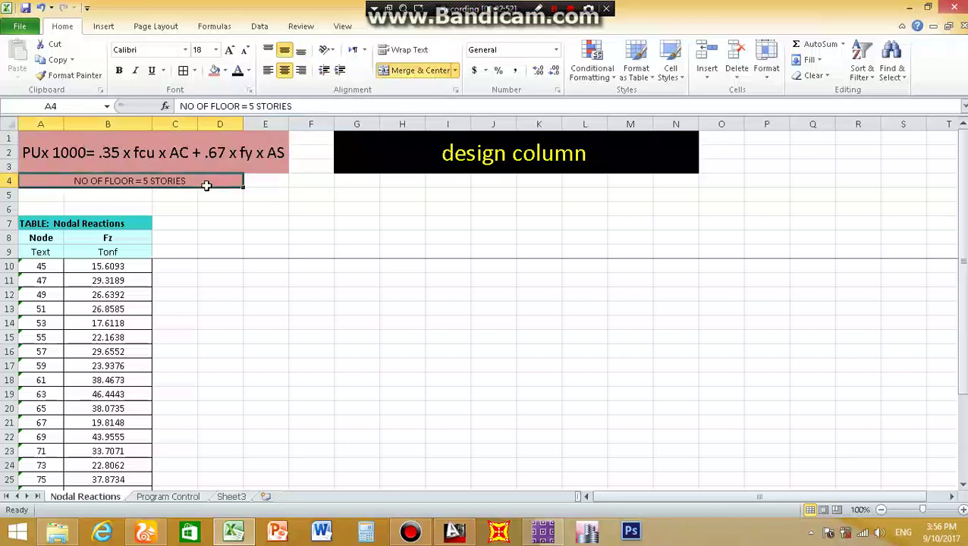
{"action": "left_click", "coordinate": [237, 221]}
{"action": "scroll", "coordinate": [245, 212], "scroll_direction": "down", "scroll_amount": 1}
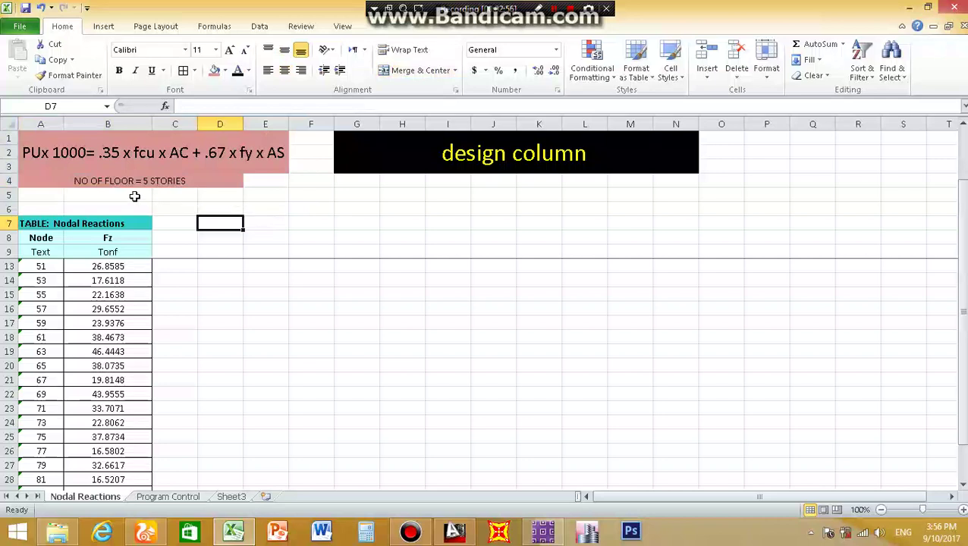
- Merge A5:D5 and enter 'PU = REACTION X NO OF STORIES X 1.1' there
{"action": "left_click_drag", "start_coordinate": [43, 196], "coordinate": [220, 196]}
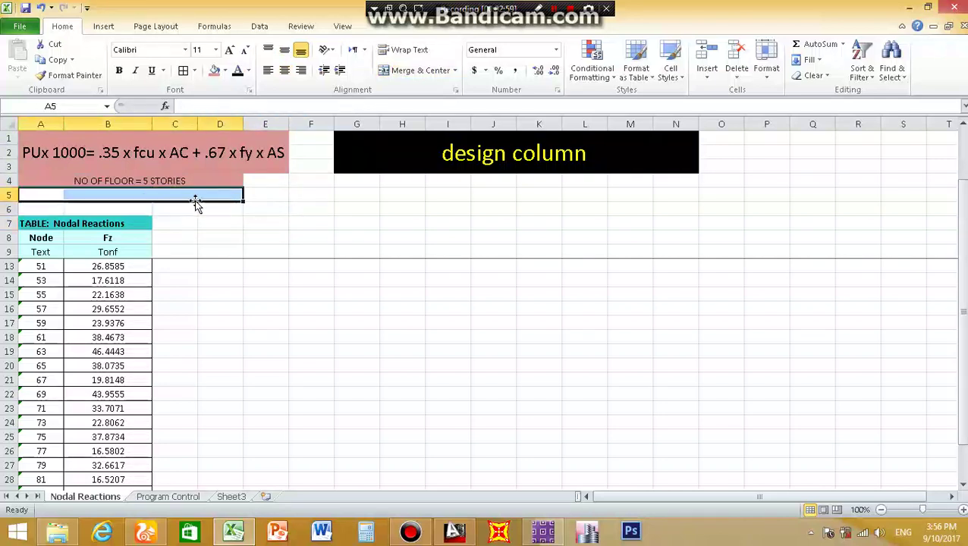
{"action": "left_click", "coordinate": [392, 68]}
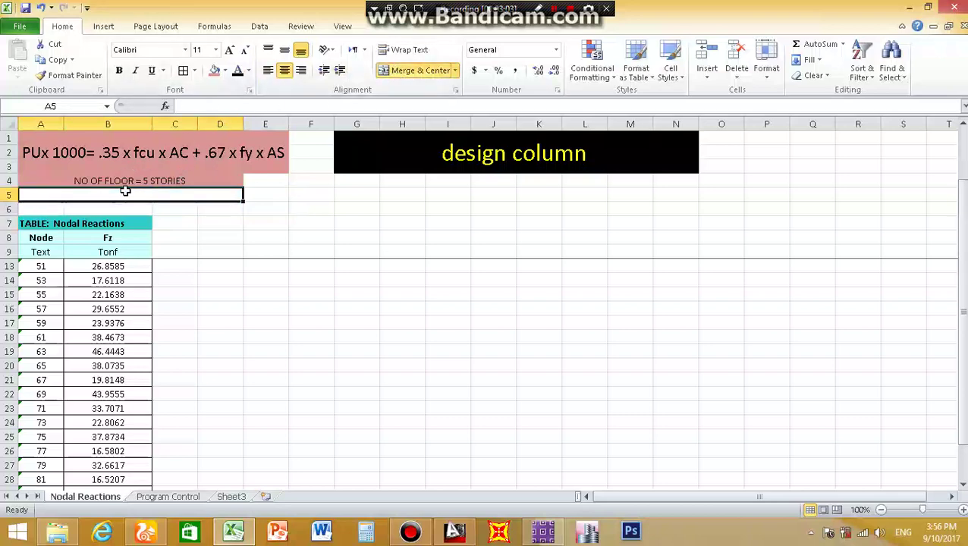
{"action": "type", "text": "PU"}
{"action": "key", "text": "Delete"}
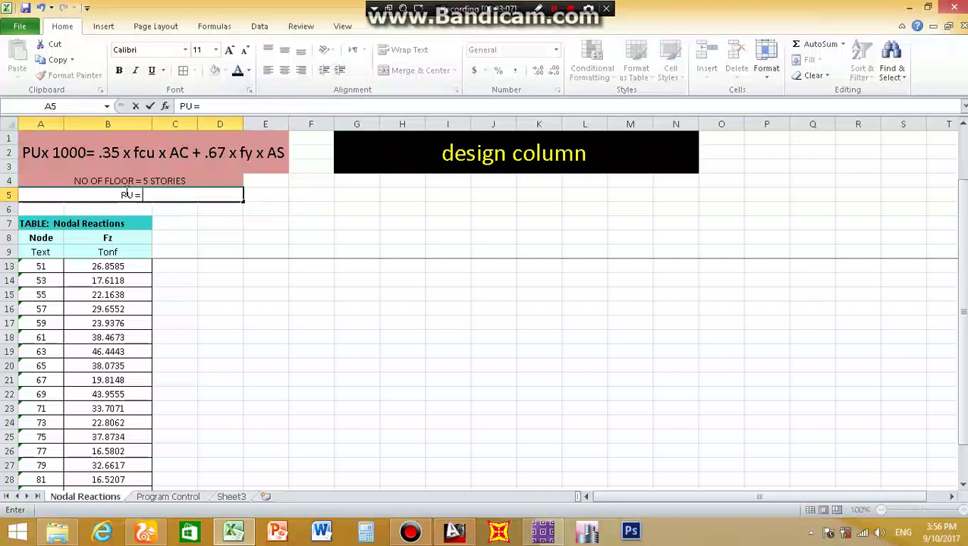
{"action": "type", "text": "REACT"}
{"action": "type", "text": "ION X"}
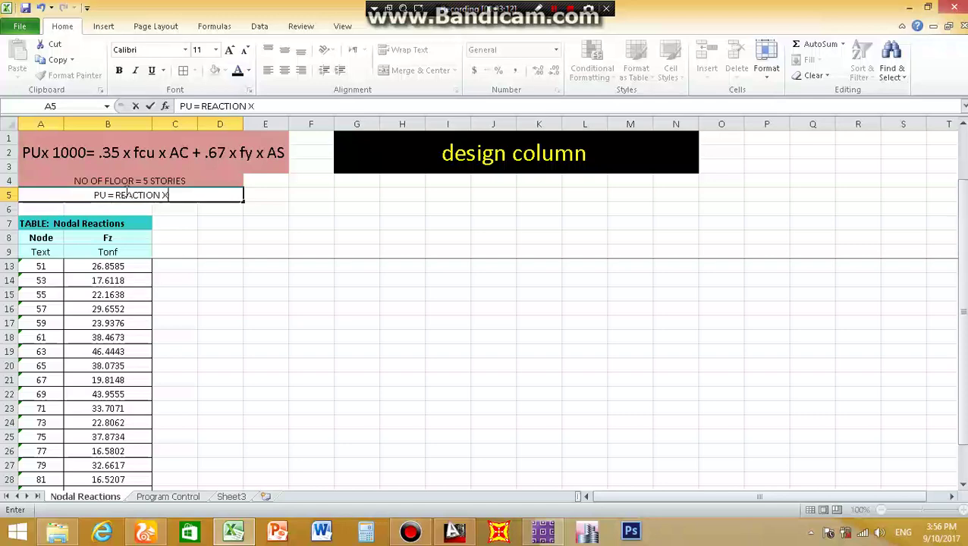
{"action": "type", "text": " NO"}
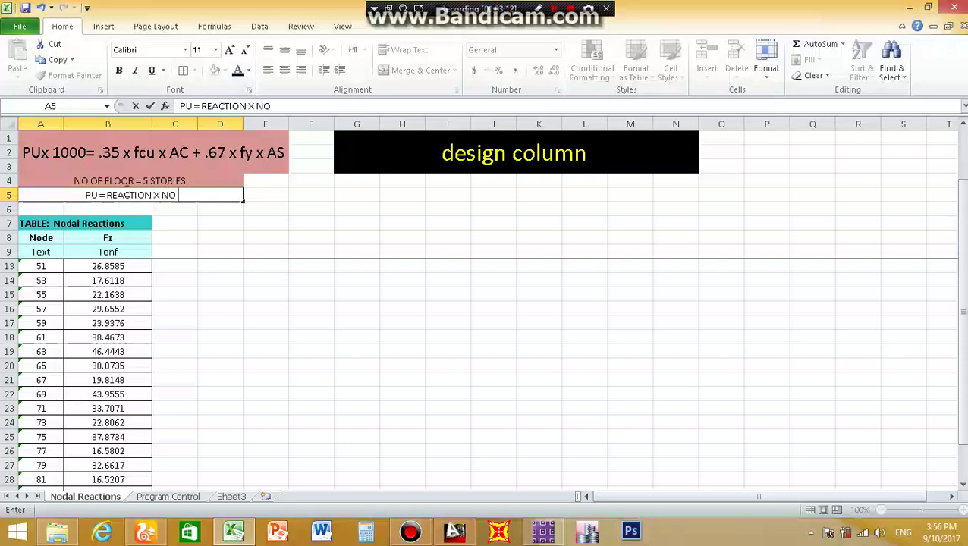
{"action": "type", "text": " OF S"}
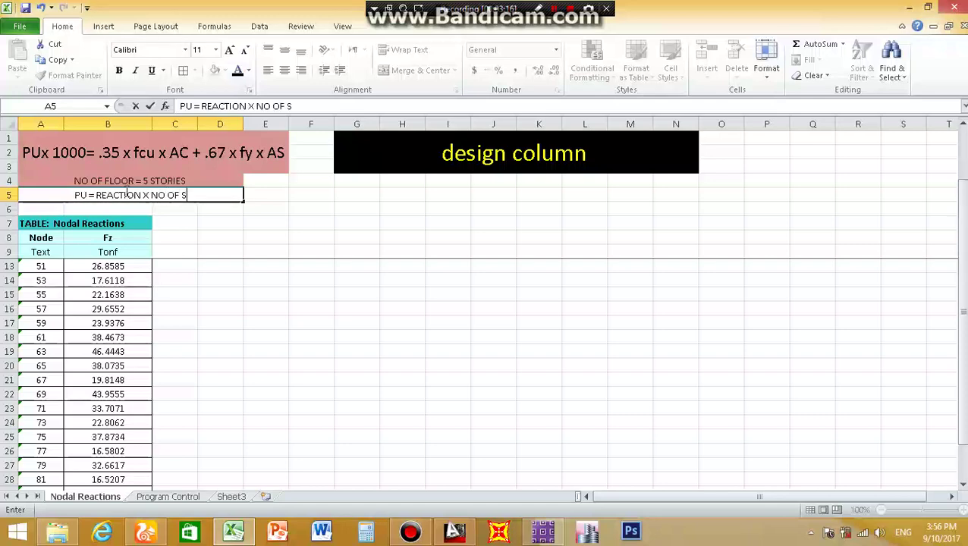
{"action": "type", "text": "TPREI"}
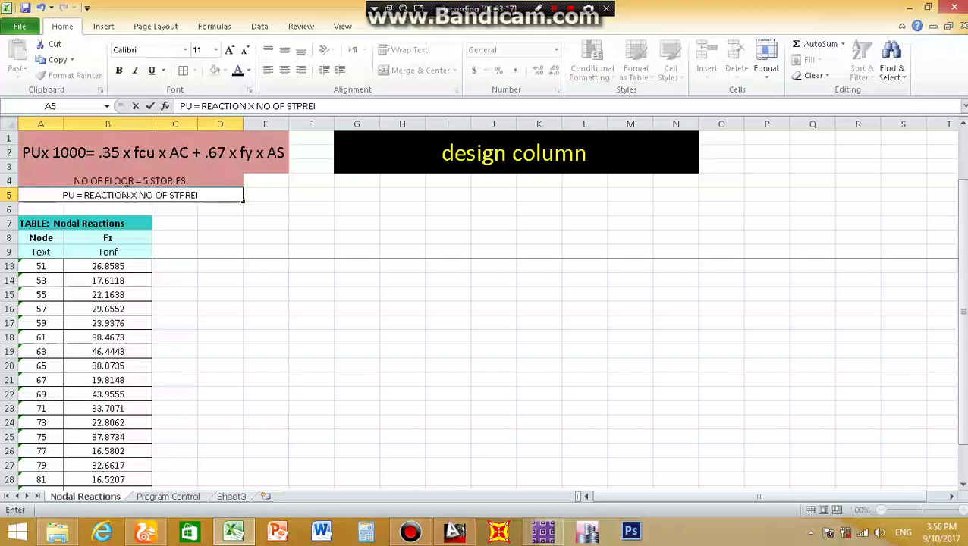
{"action": "key", "text": "BackSpace"}
{"action": "key", "text": "BackSpace"}
{"action": "key", "text": "BackSpace"}
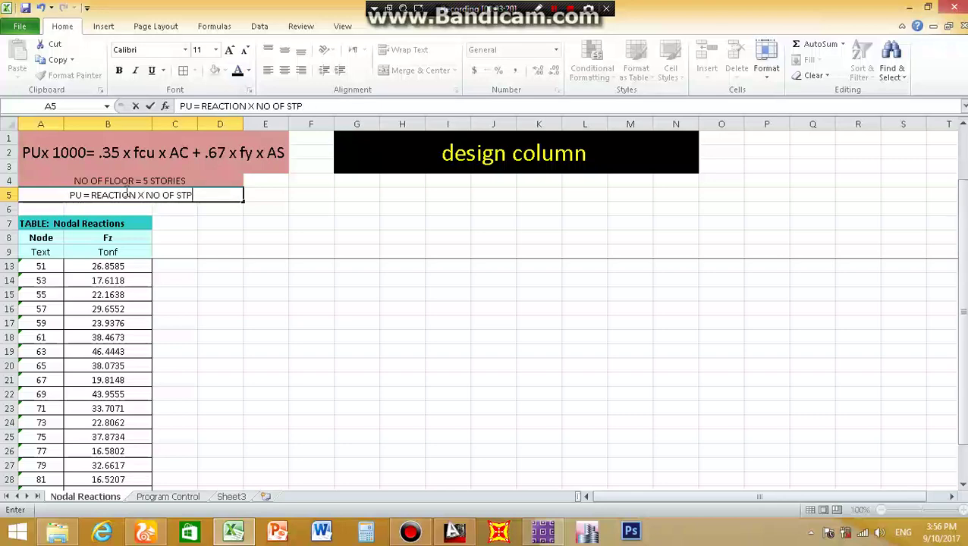
{"action": "key", "text": "BackSpace"}
{"action": "type", "text": "ORIES"}
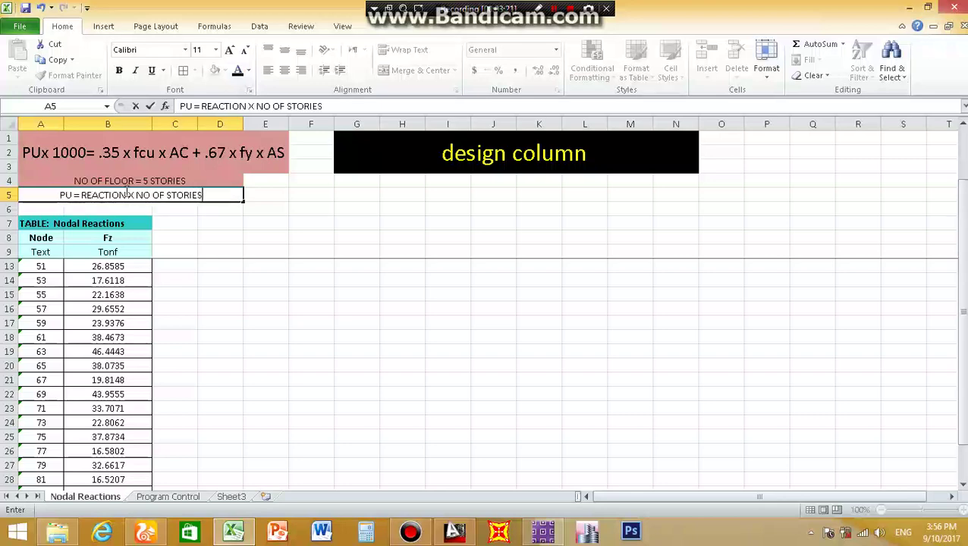
{"action": "type", "text": " X 1"}
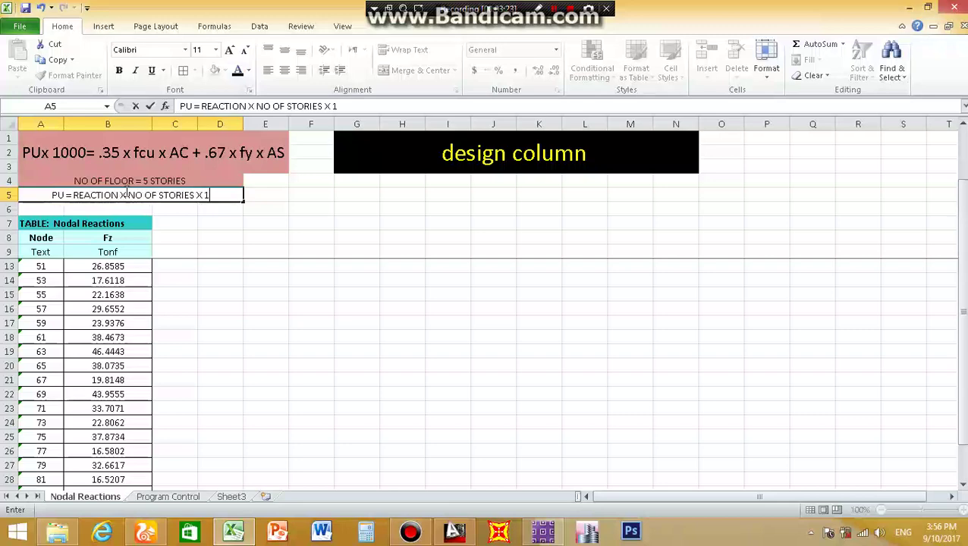
{"action": "type", "text": ".1"}
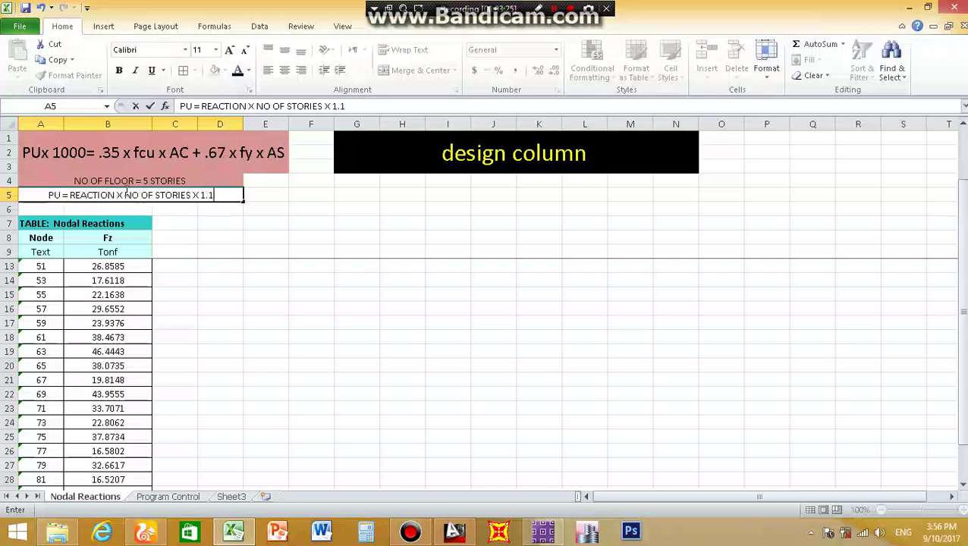
{"action": "left_click", "coordinate": [217, 212]}
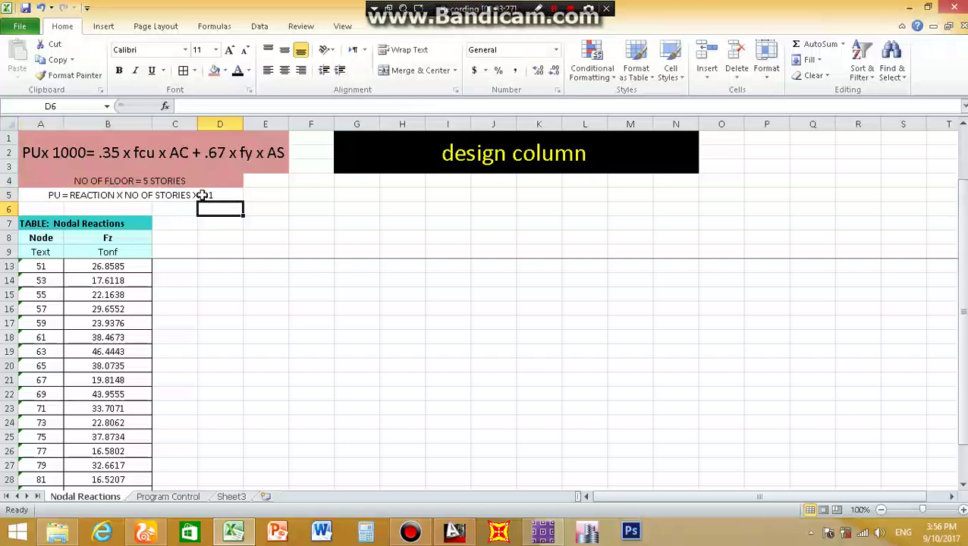
{"action": "left_click", "coordinate": [202, 195]}
- Shade the merged PU note in A5 pink
{"action": "left_click", "coordinate": [214, 70]}
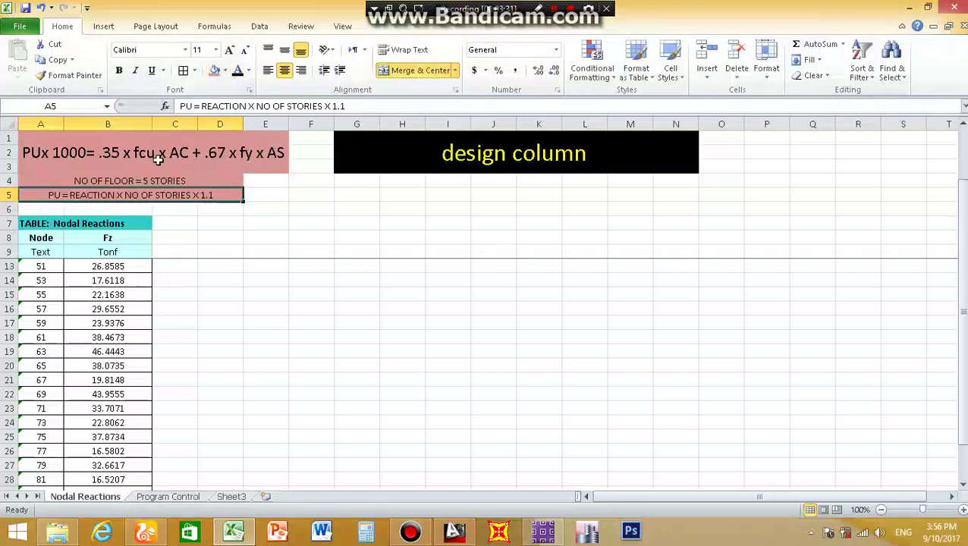
{"action": "left_click", "coordinate": [172, 181]}
{"action": "left_click", "coordinate": [210, 197]}
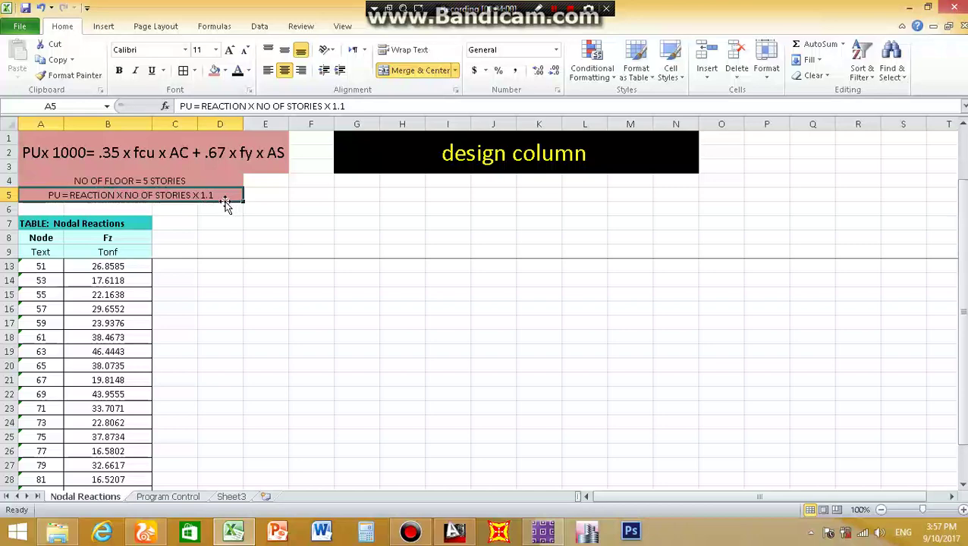
- Apply All Borders around the two note rows 4 and 5
{"action": "left_click_drag", "start_coordinate": [170, 138], "coordinate": [175, 195]}
{"action": "left_click", "coordinate": [303, 167]}
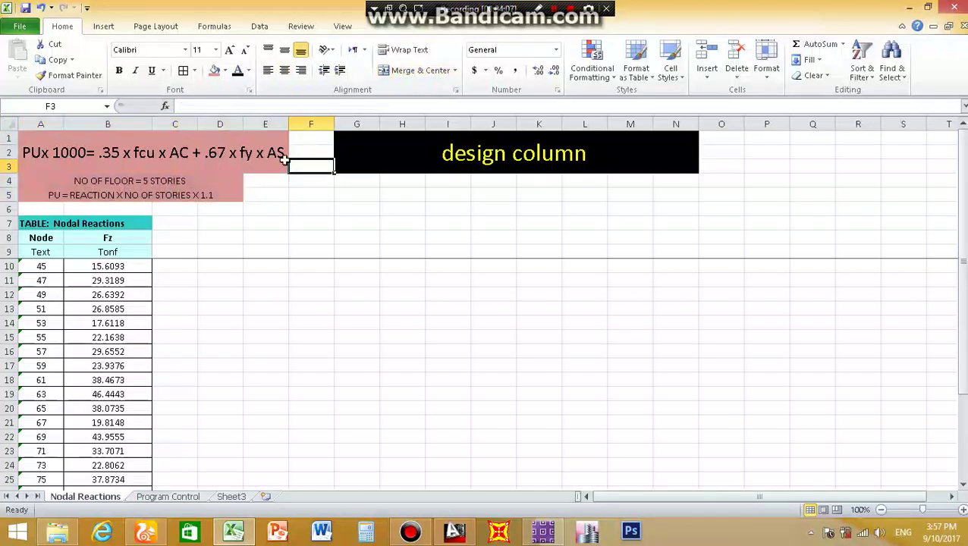
{"action": "left_click", "coordinate": [241, 144]}
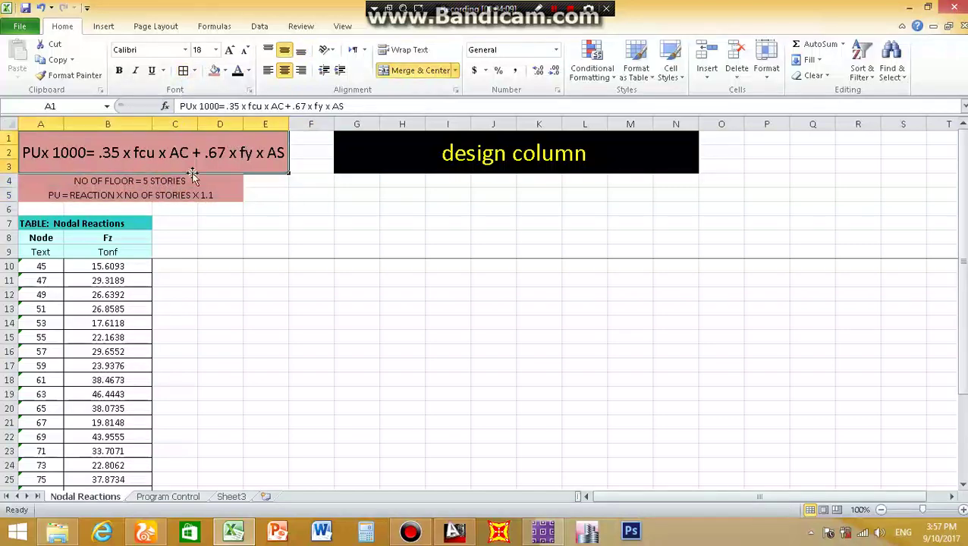
{"action": "left_click_drag", "start_coordinate": [195, 184], "coordinate": [194, 195]}
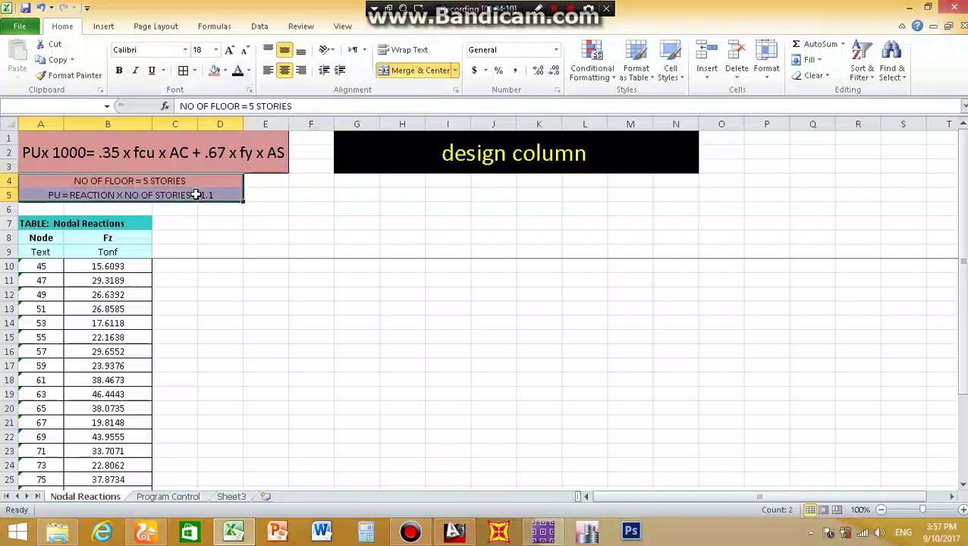
{"action": "left_click", "coordinate": [184, 70]}
{"action": "left_click", "coordinate": [392, 157]}
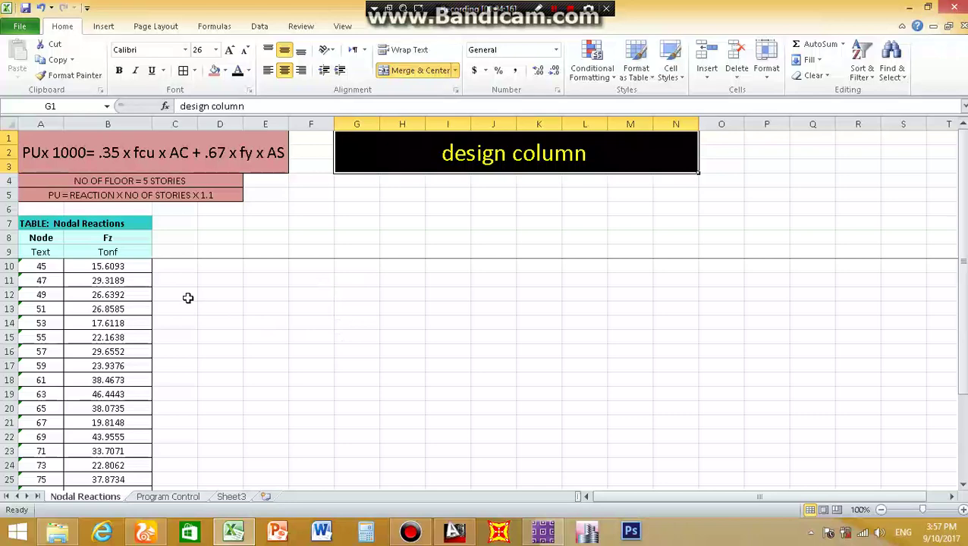
- Add the column header 'PU' in C8 and 'TON' in C9
{"action": "scroll", "coordinate": [184, 237], "scroll_direction": "down", "scroll_amount": 2}
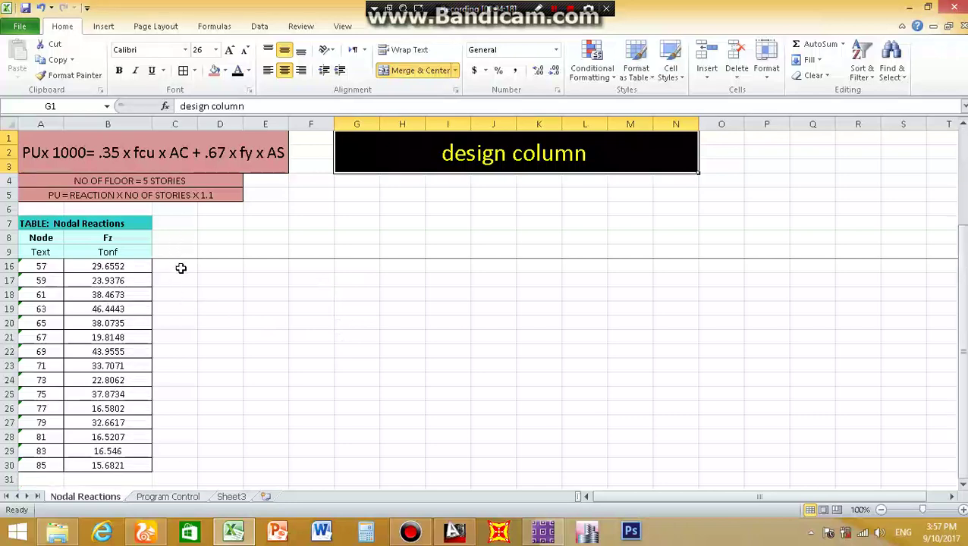
{"action": "scroll", "coordinate": [180, 266], "scroll_direction": "up", "scroll_amount": 2}
{"action": "left_click", "coordinate": [173, 228]}
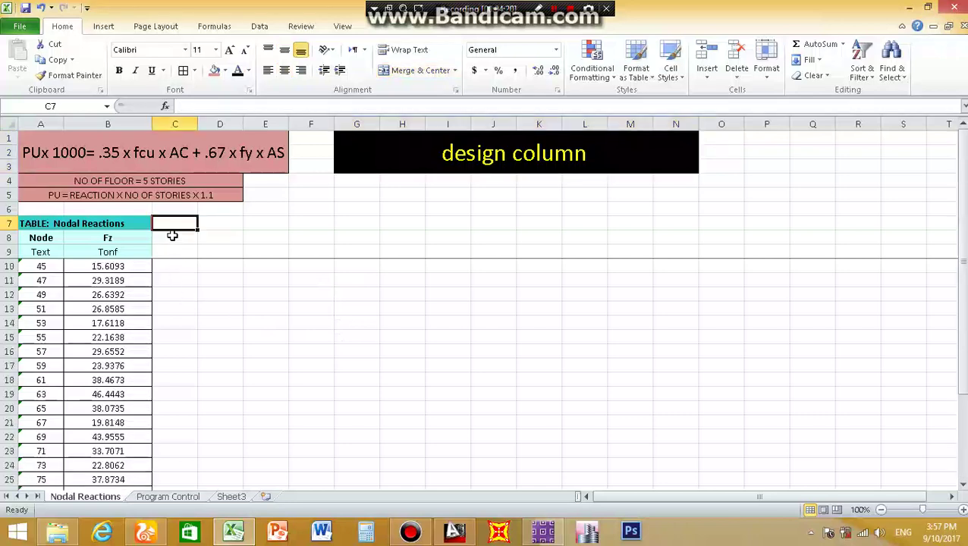
{"action": "left_click", "coordinate": [174, 239]}
{"action": "type", "text": "PU"}
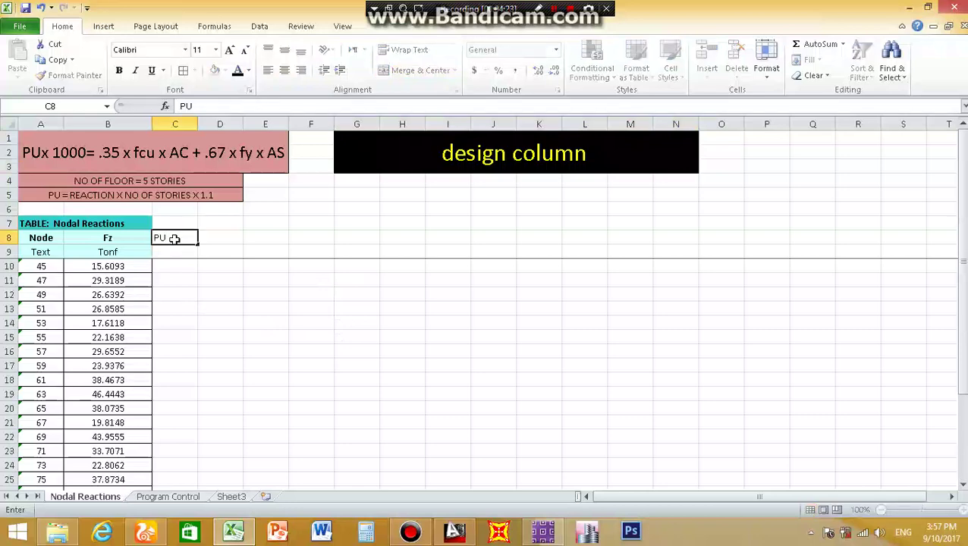
{"action": "key", "text": "Return"}
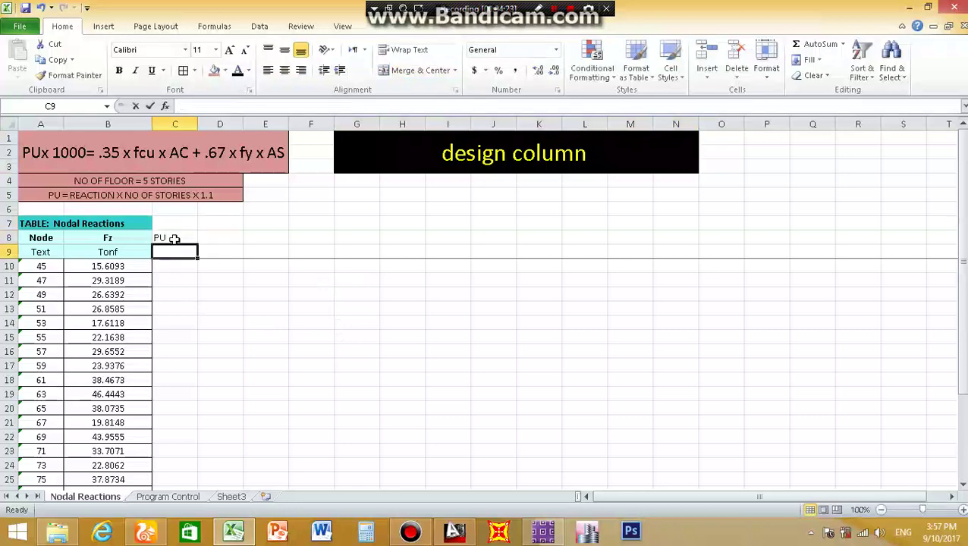
{"action": "type", "text": "TON"}
{"action": "key", "text": "Return"}
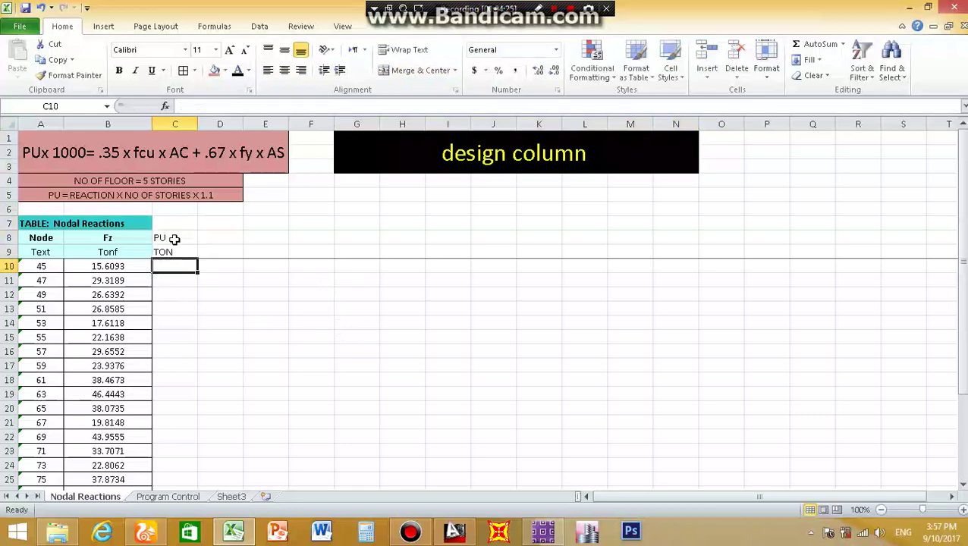
- Enter =1.1*5*B10 in C10 and fill it down the whole reactions table
{"action": "scroll", "coordinate": [174, 239], "scroll_direction": "down", "scroll_amount": 1}
{"action": "scroll", "coordinate": [164, 244], "scroll_direction": "up", "scroll_amount": 1}
{"action": "type", "text": "="}
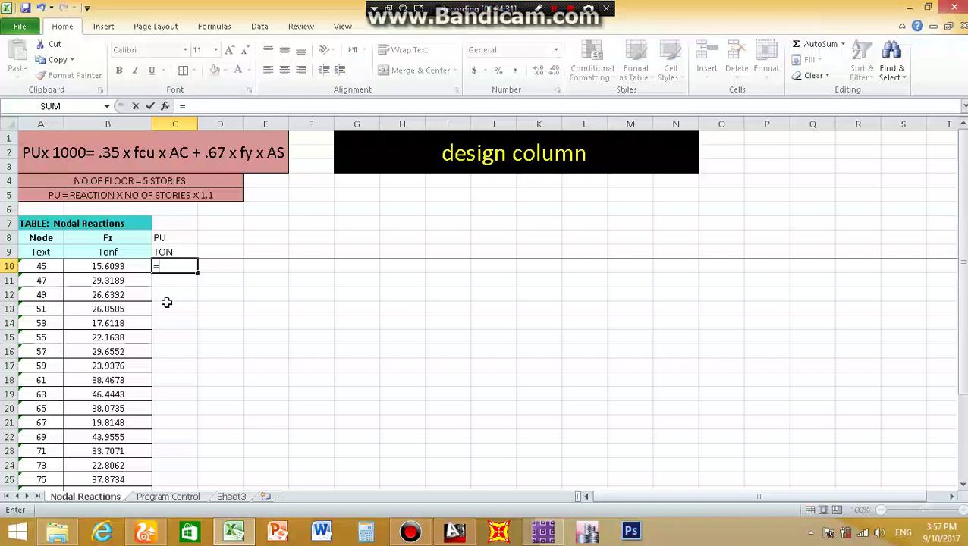
{"action": "type", "text": "1.1*5*"}
{"action": "left_click", "coordinate": [131, 267]}
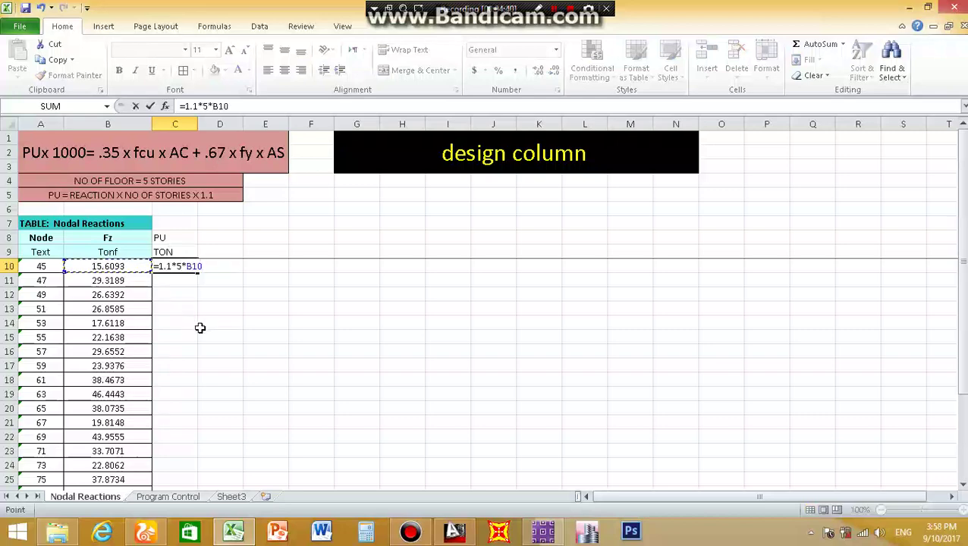
{"action": "key", "text": "Return"}
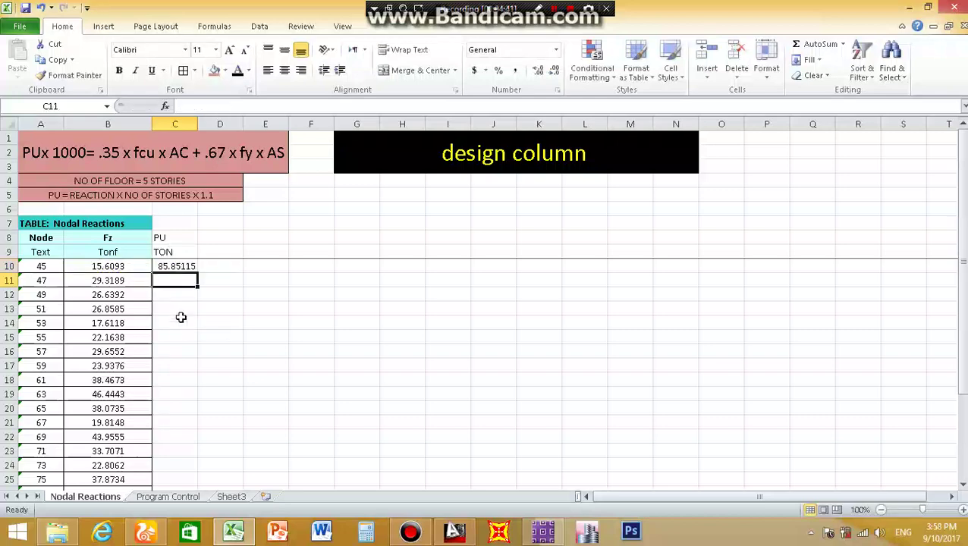
{"action": "left_click", "coordinate": [182, 267]}
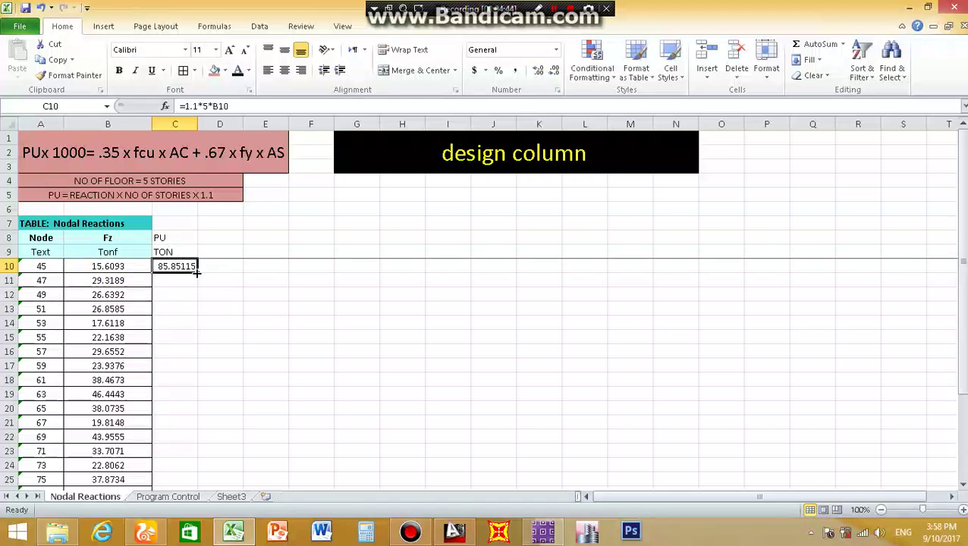
{"action": "double_click", "coordinate": [196, 273]}
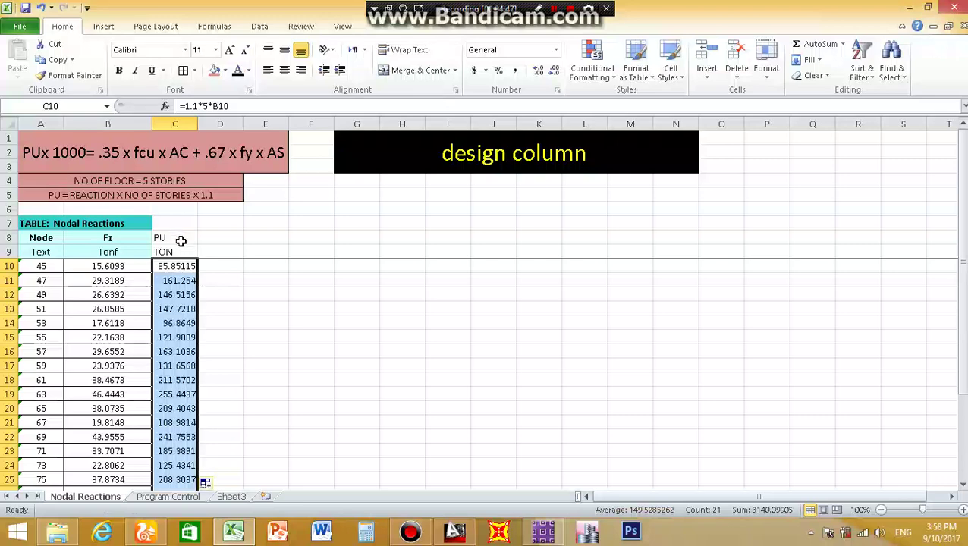